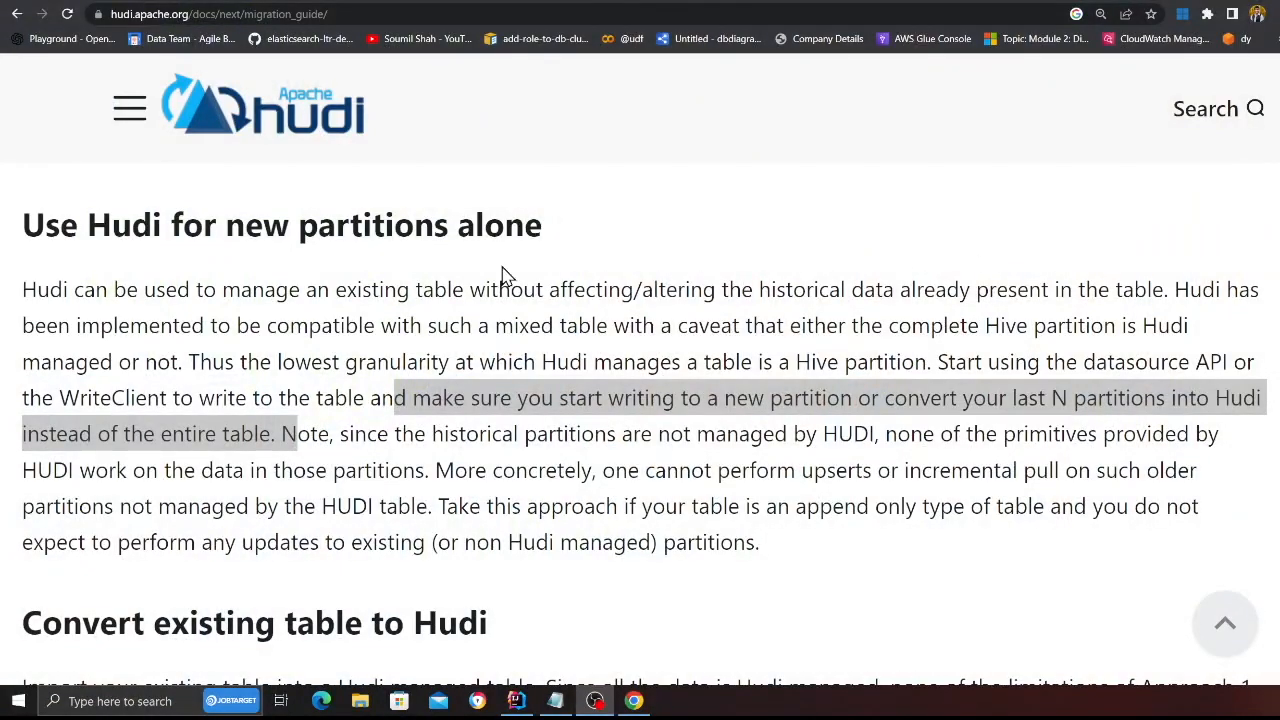
scroll(540, 310, down, 5)
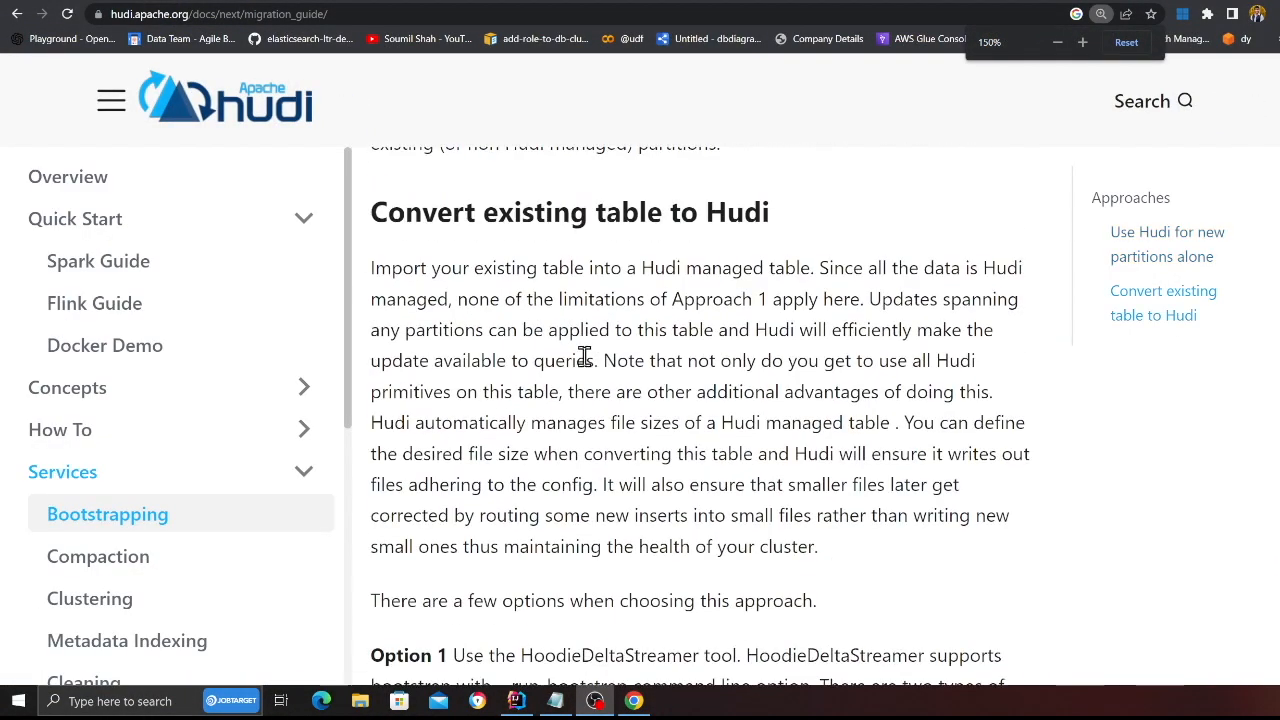
scroll(585, 366, down, 5)
scroll(585, 366, down, 5)
scroll(585, 366, down, 4)
scroll(585, 366, down, 3)
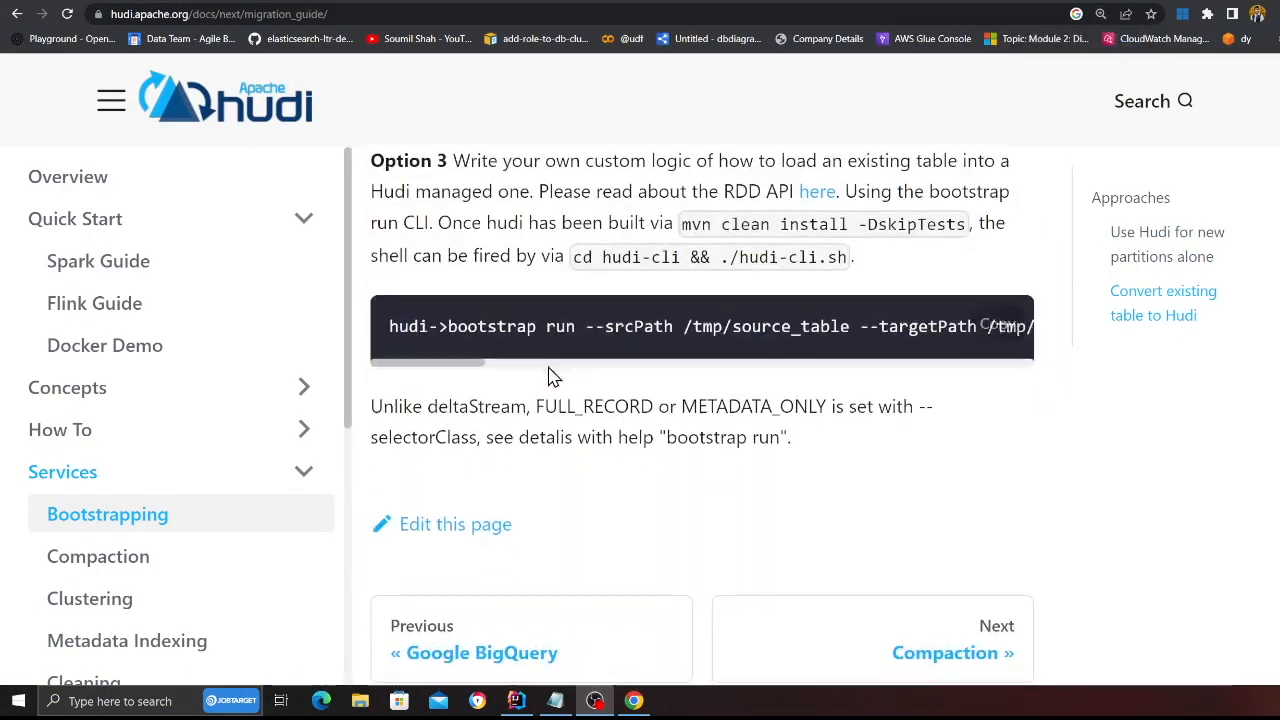
scroll(562, 375, up, 3)
scroll(562, 375, up, 4)
scroll(562, 375, up, 5)
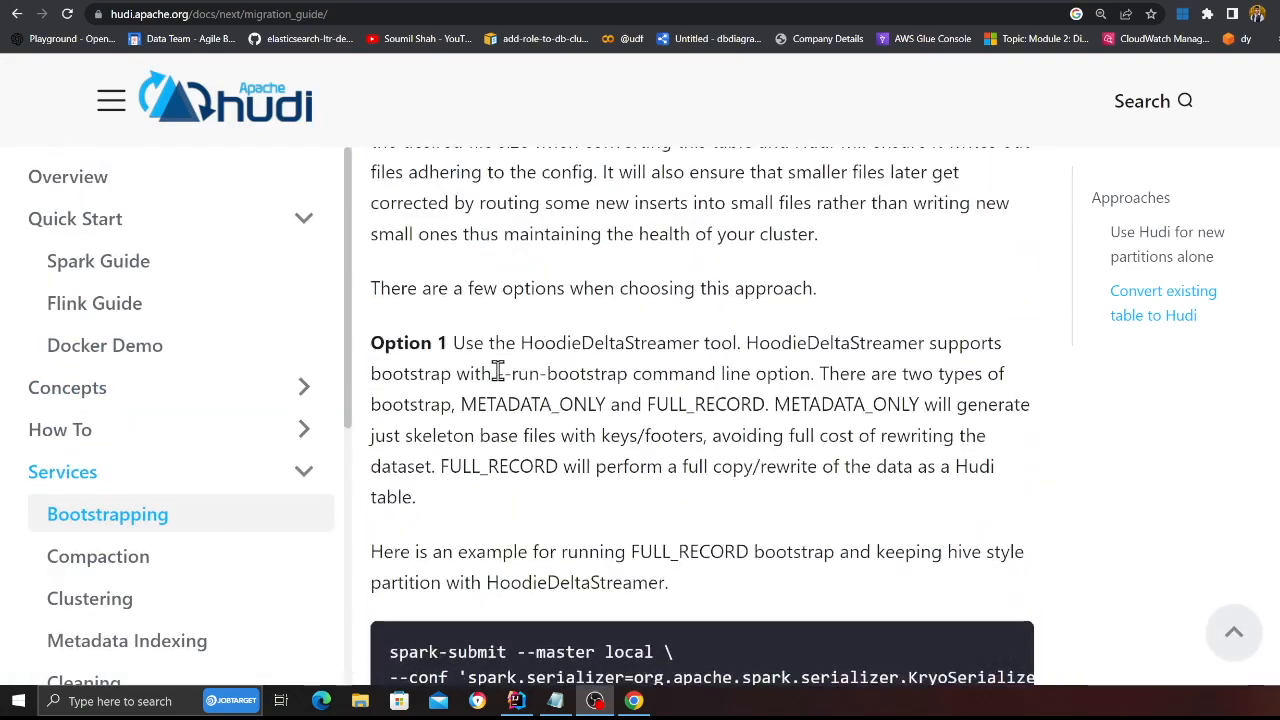
- Highlight the Option 1 bootstrap paragraph and the FULL_RECORD keyword, then leave for the code editor
drag(371, 337, 461, 463)
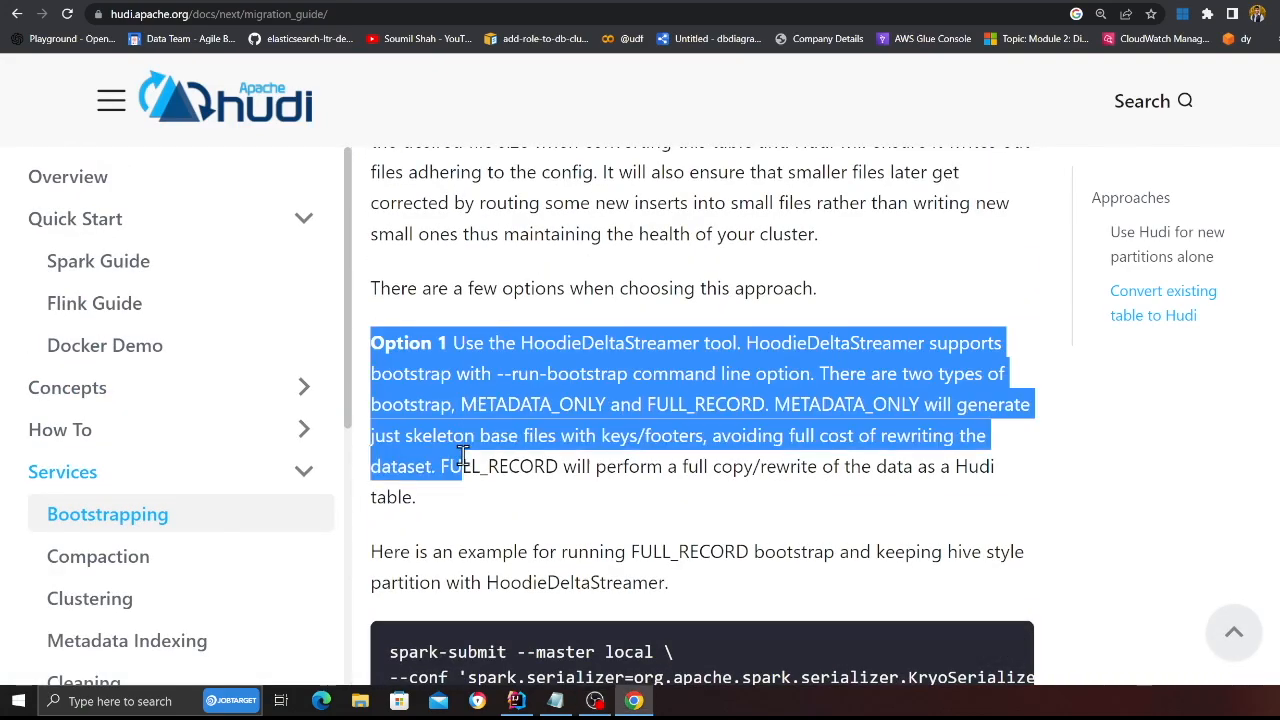
click(555, 494)
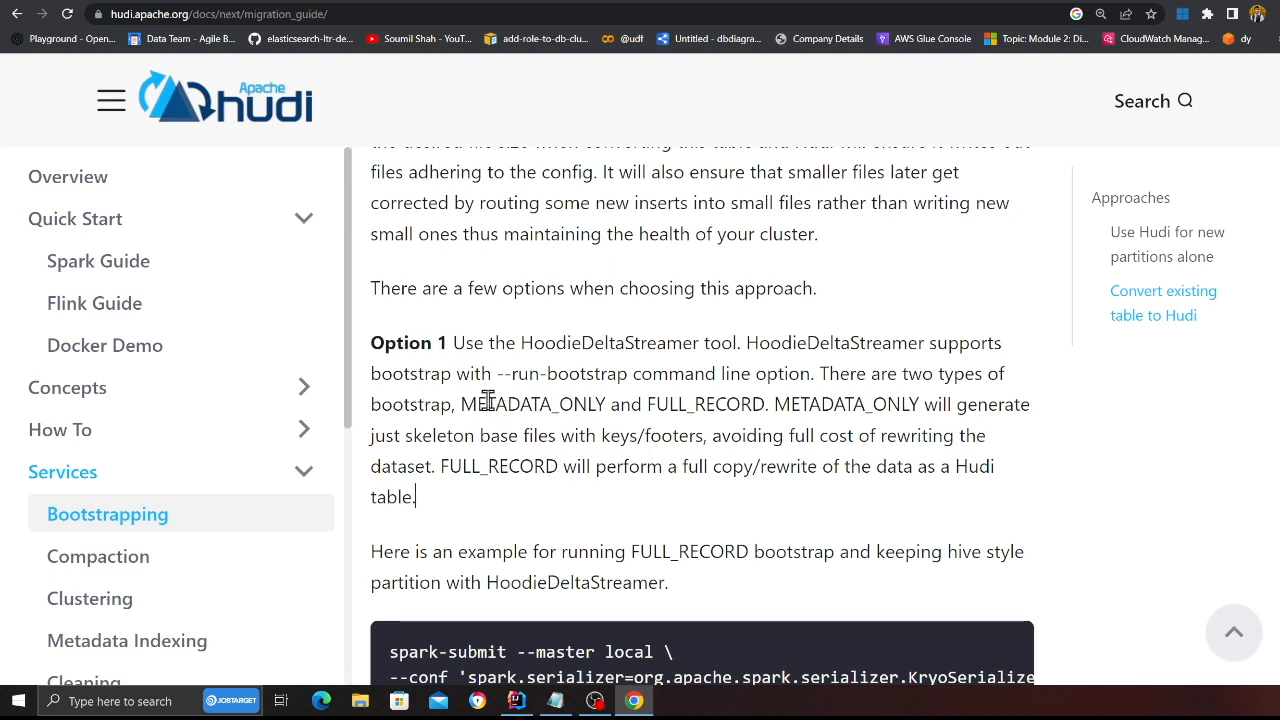
double_click(721, 408)
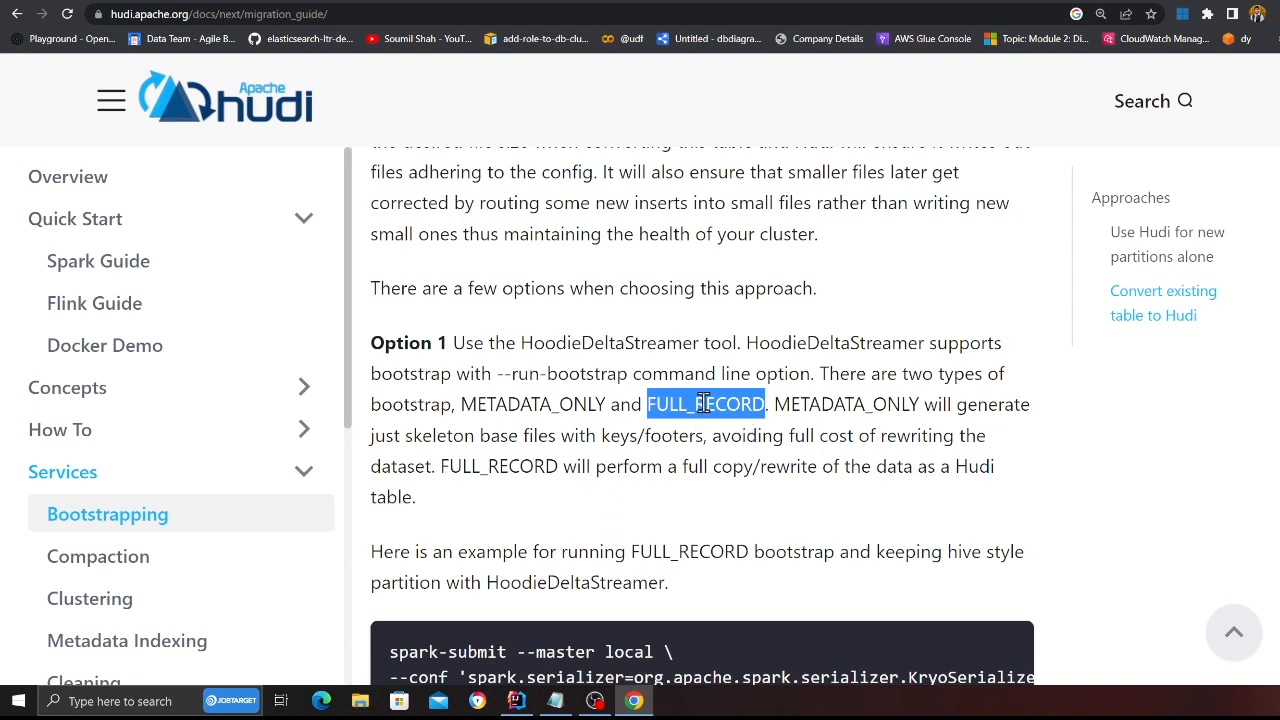
key(alt+Tab)
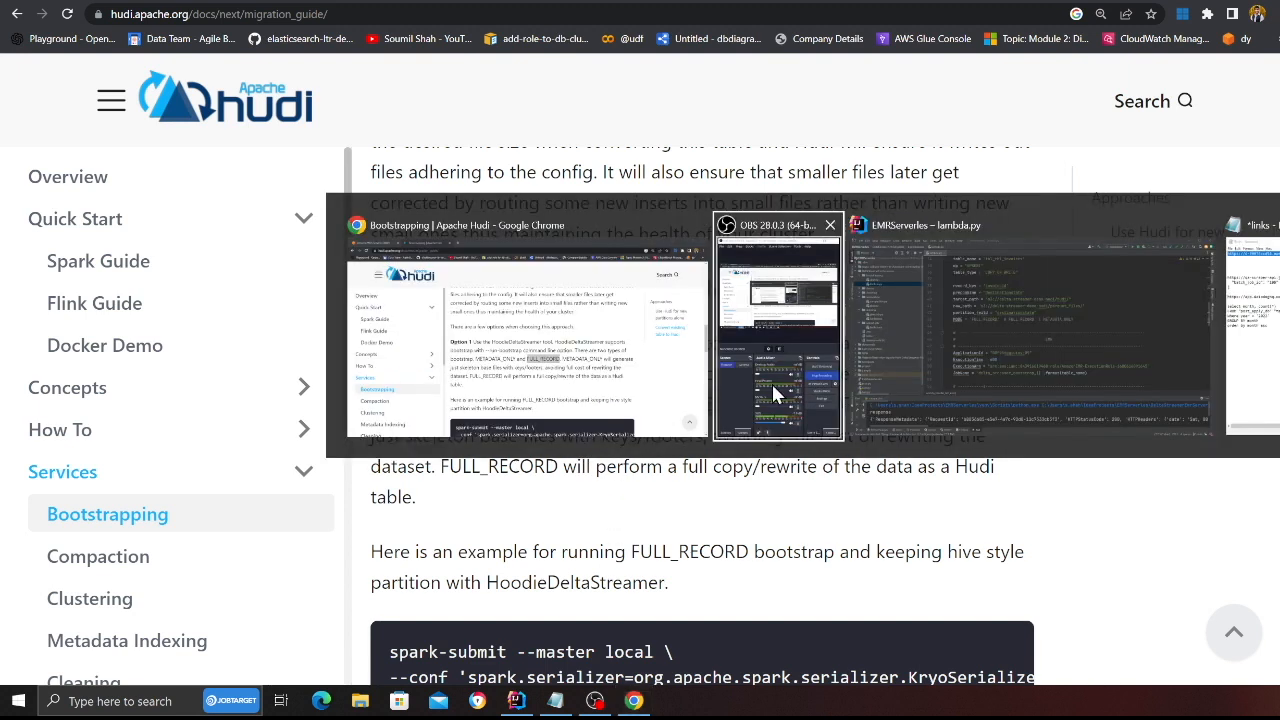
scroll(558, 335, up, 12)
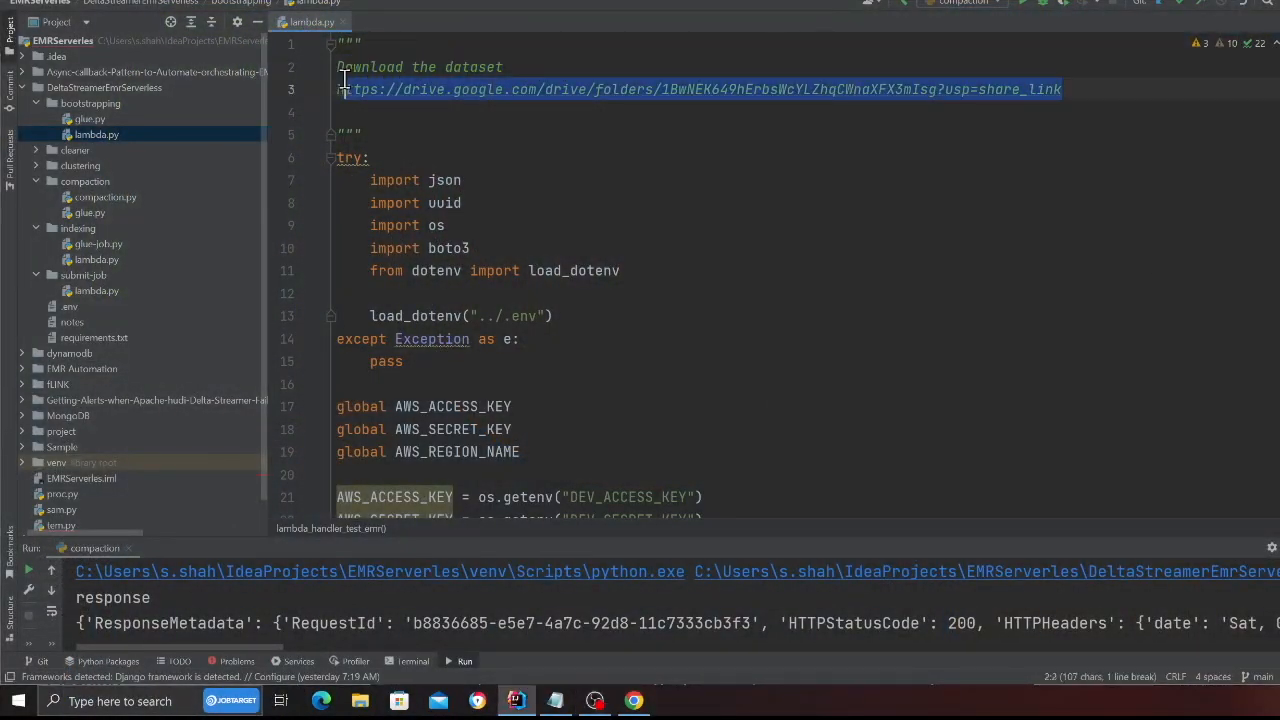
- Return from the lambda.py script to the browser showing the delta-streamer-demo-hudi bucket
key(alt+Tab)
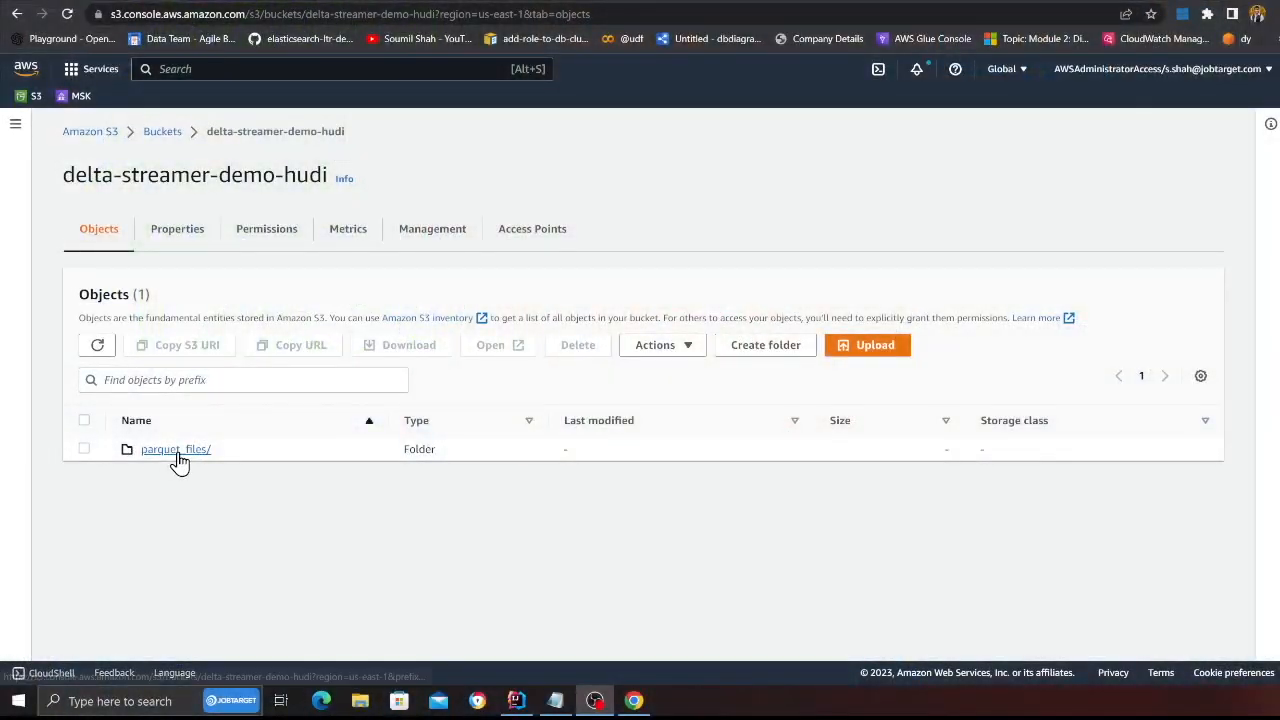
- Query the first parquet file in parquet_files with S3 Select to preview five records
click(193, 452)
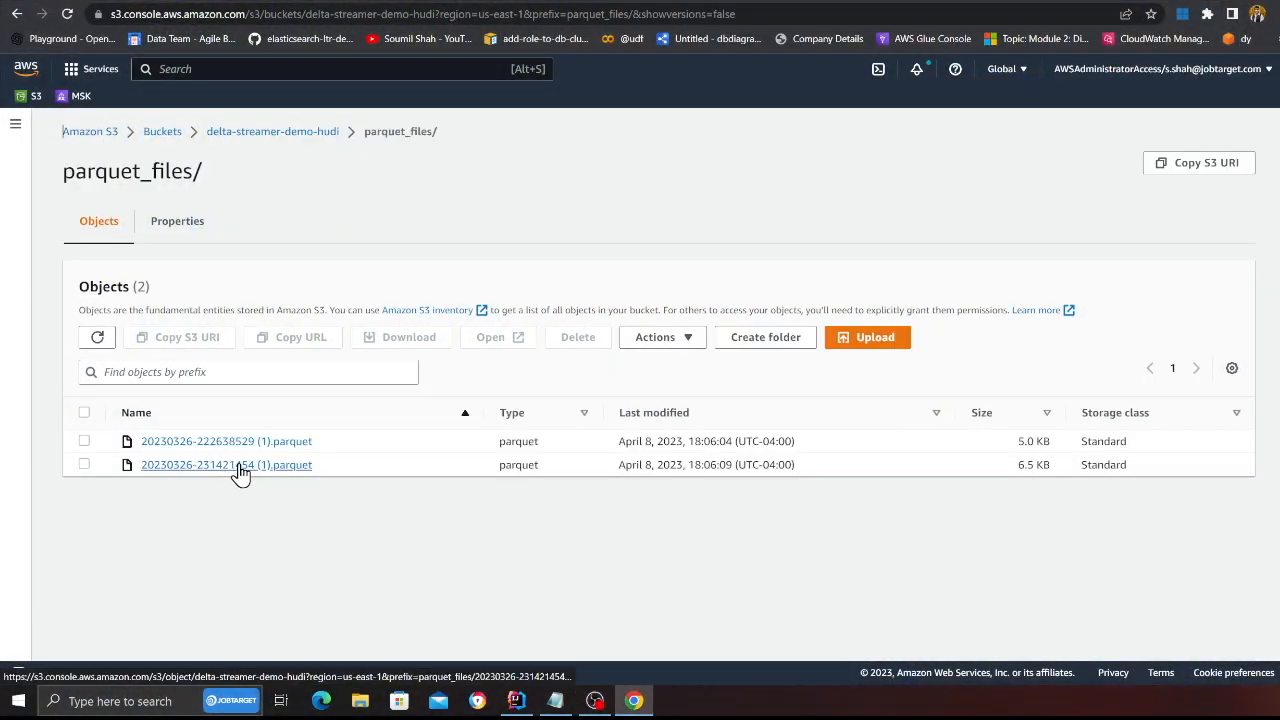
click(84, 441)
click(693, 341)
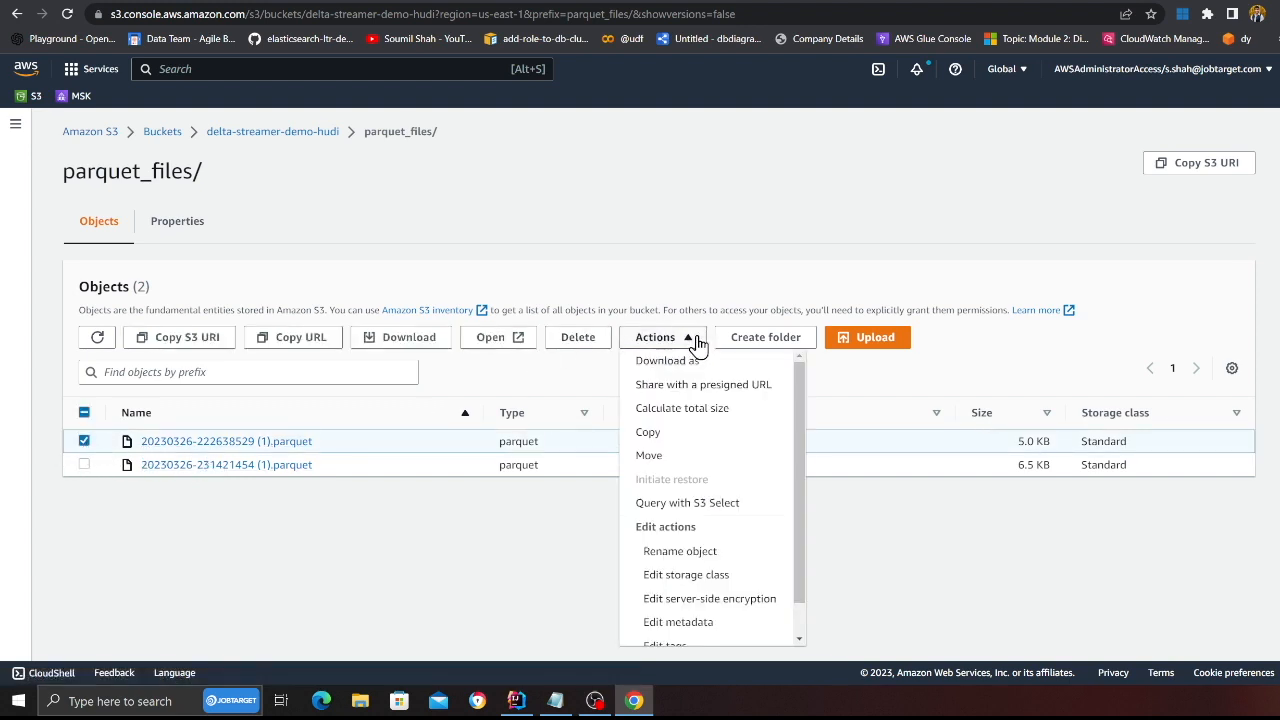
click(688, 502)
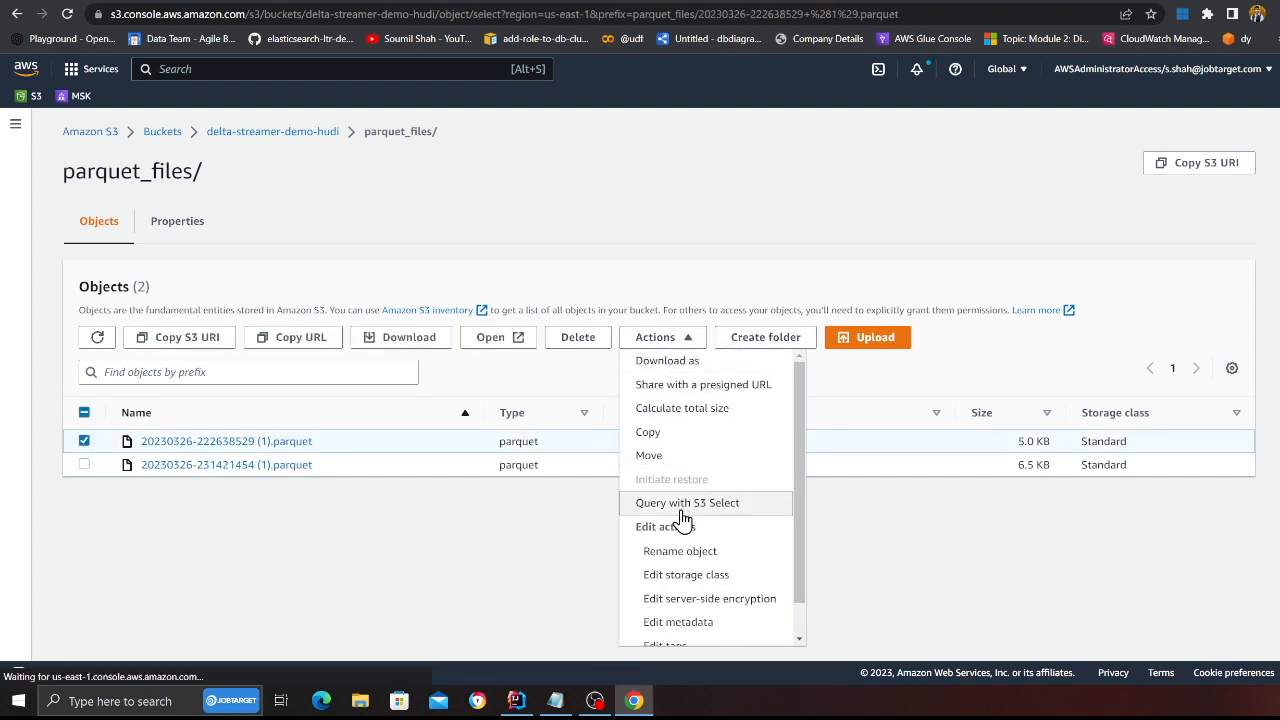
scroll(191, 466, down, 2)
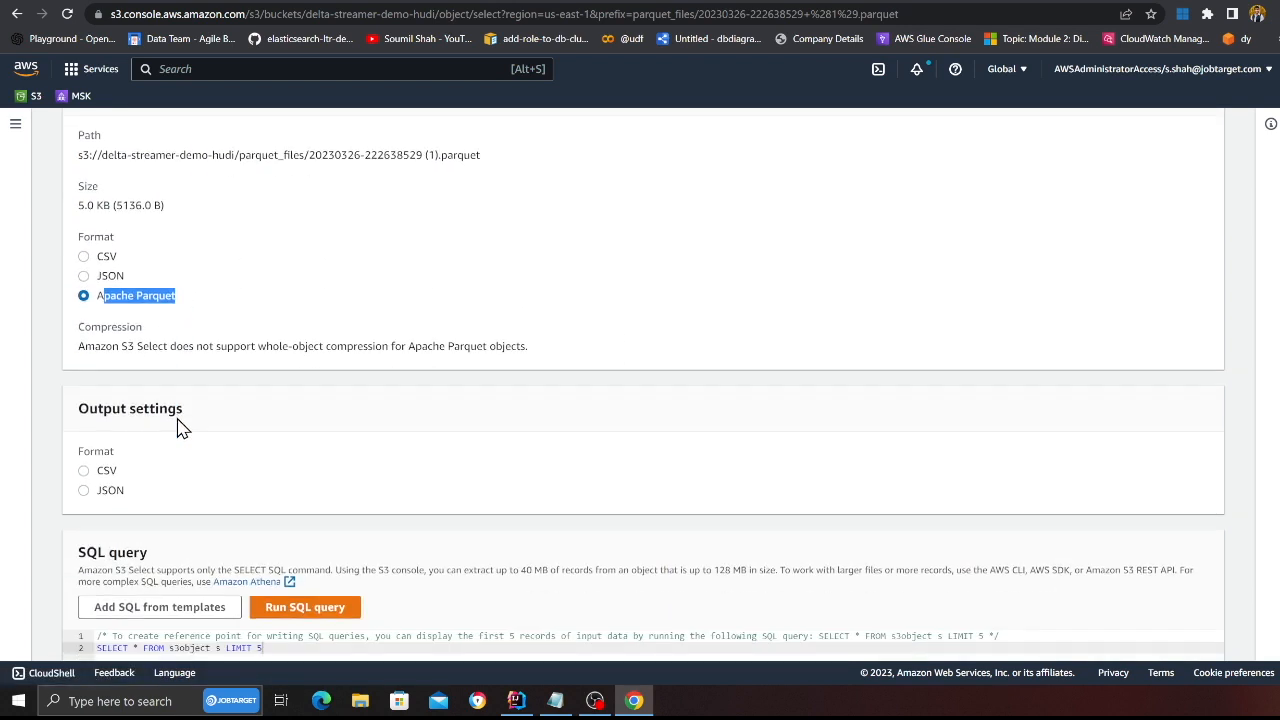
click(304, 607)
scroll(250, 455, down, 3)
scroll(214, 472, down, 5)
scroll(214, 472, down, 3)
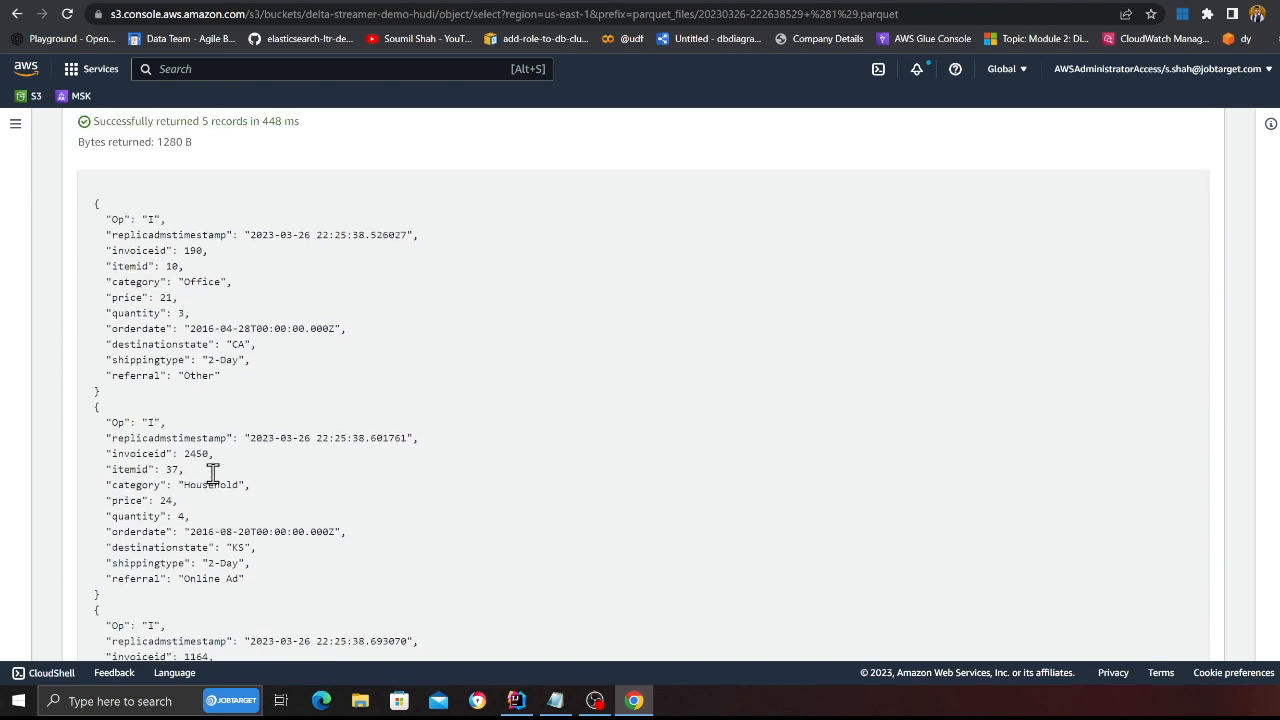
scroll(214, 472, up, 1)
- Highlight the returned JSON invoice records, go back to the bucket root and zoom in the page
drag(214, 490, 250, 335)
click(301, 442)
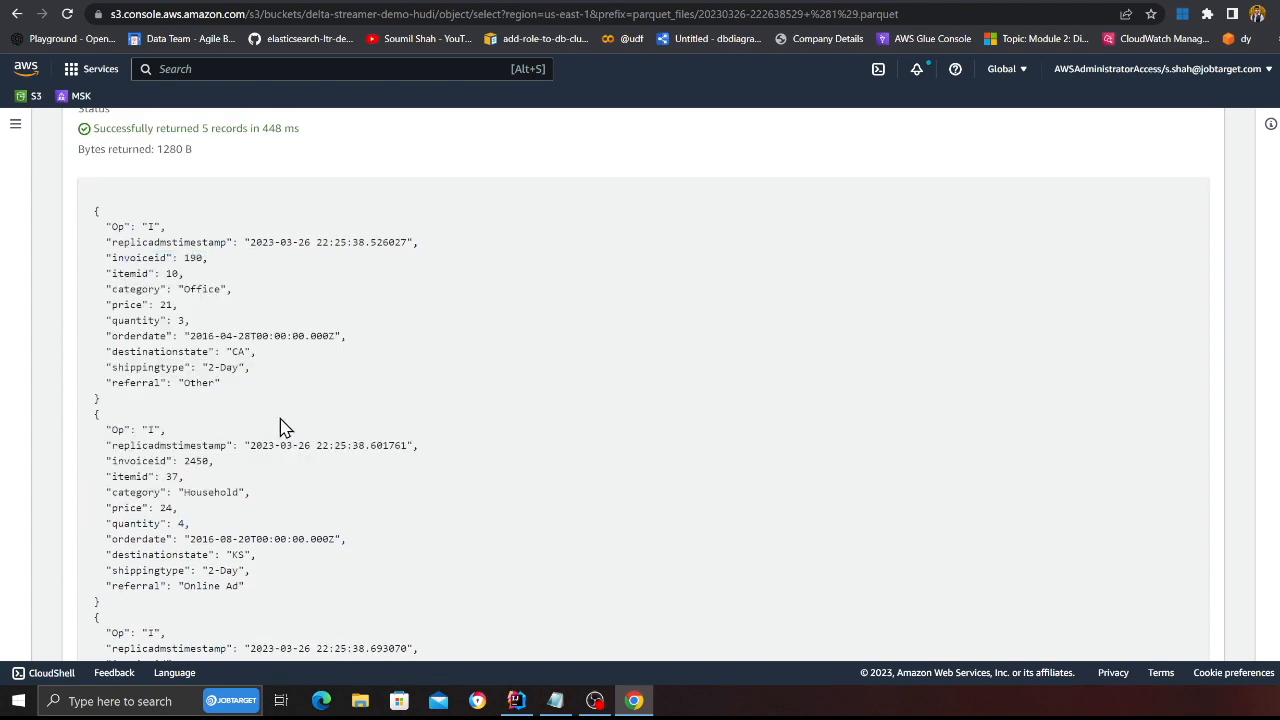
key(alt+Tab)
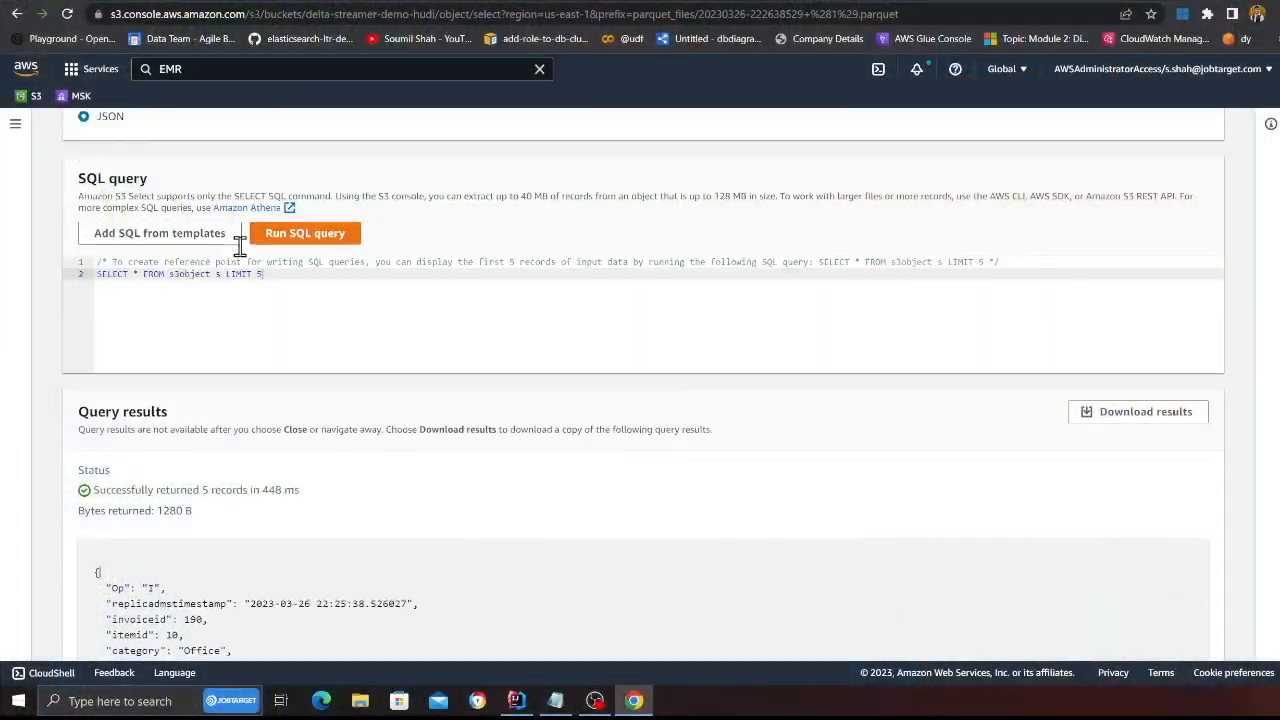
scroll(600, 400, up, 5)
click(273, 132)
key(ctrl+plus)
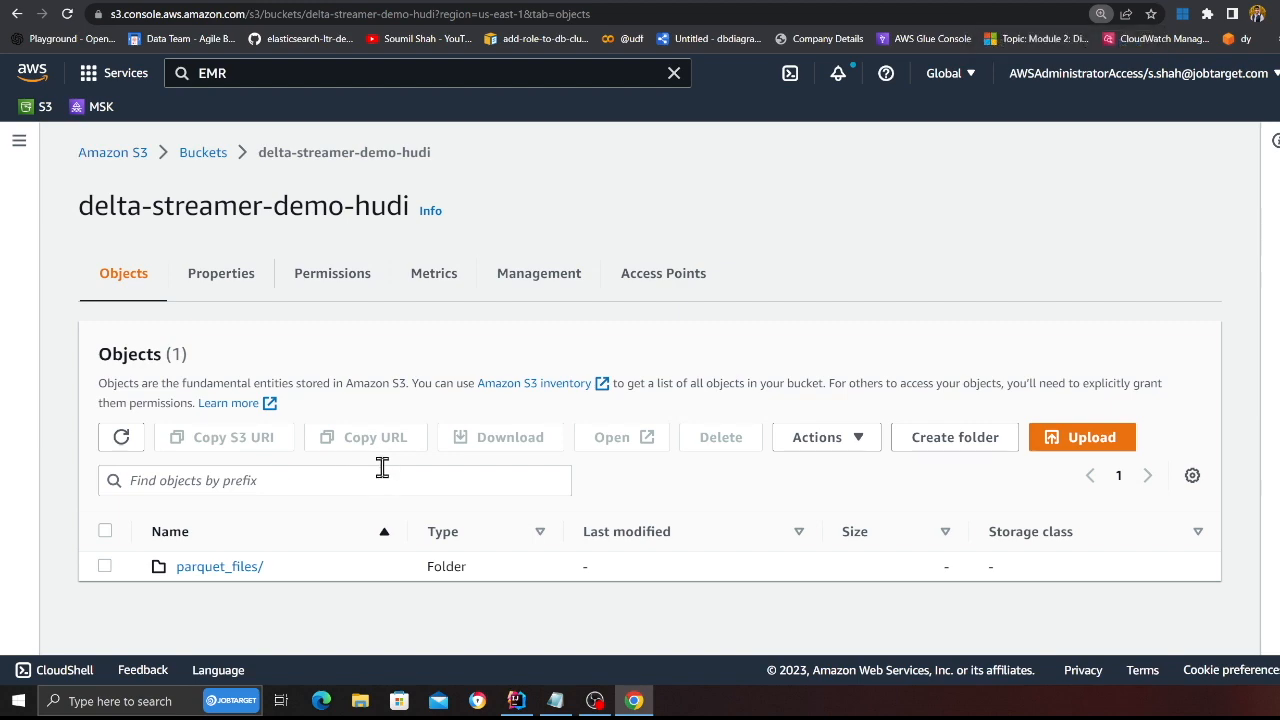
key(alt+Tab)
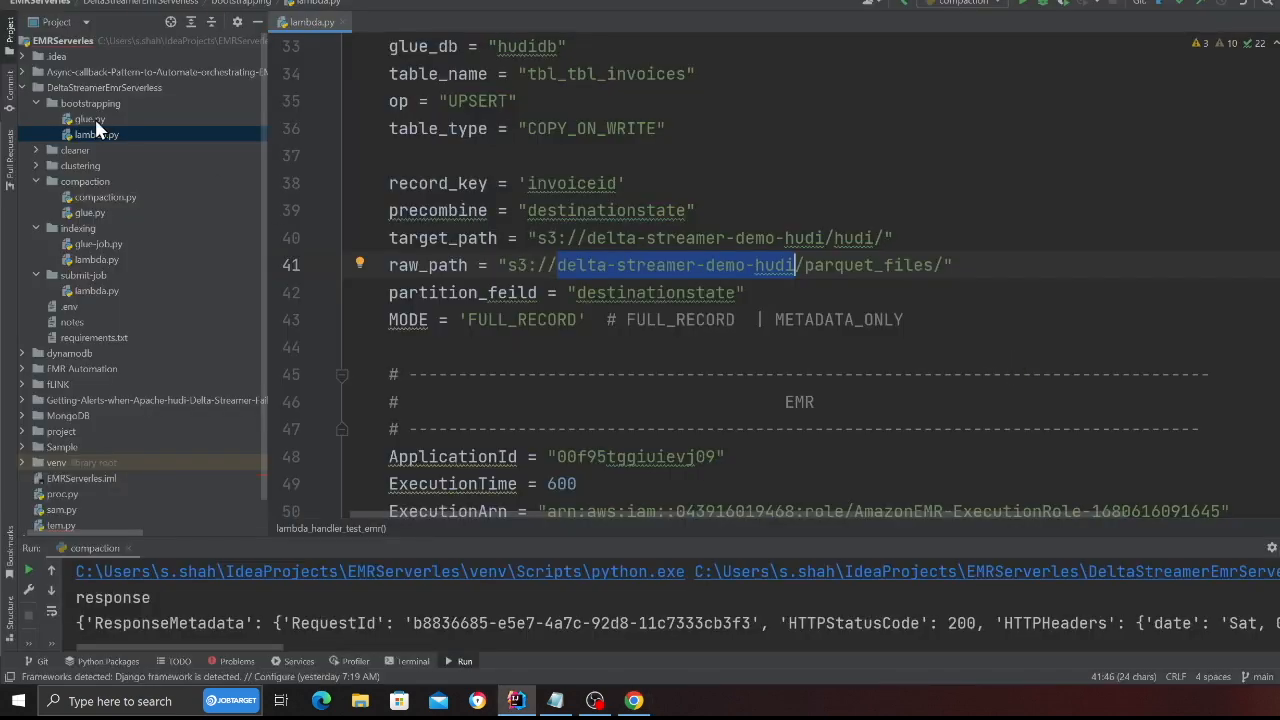
click(10, 40)
click(510, 320)
scroll(488, 367, down, 5)
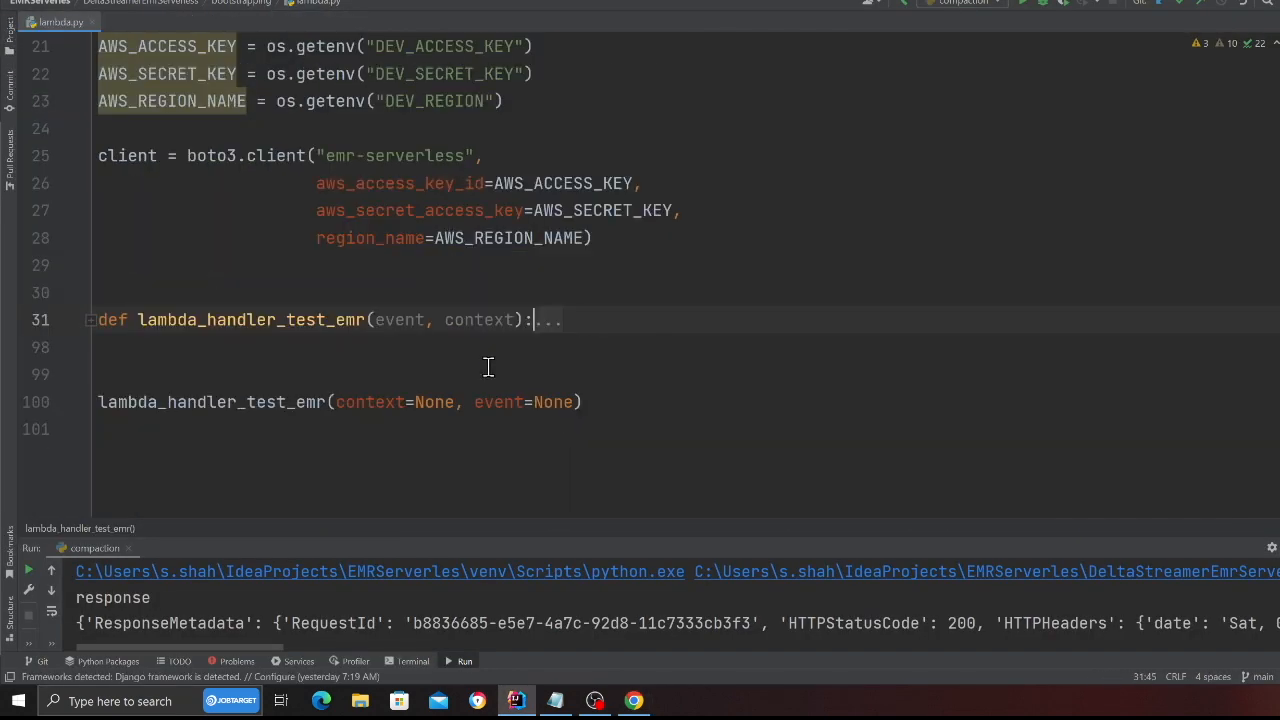
click(528, 320)
scroll(410, 430, up, 10)
scroll(148, 83, up, 2)
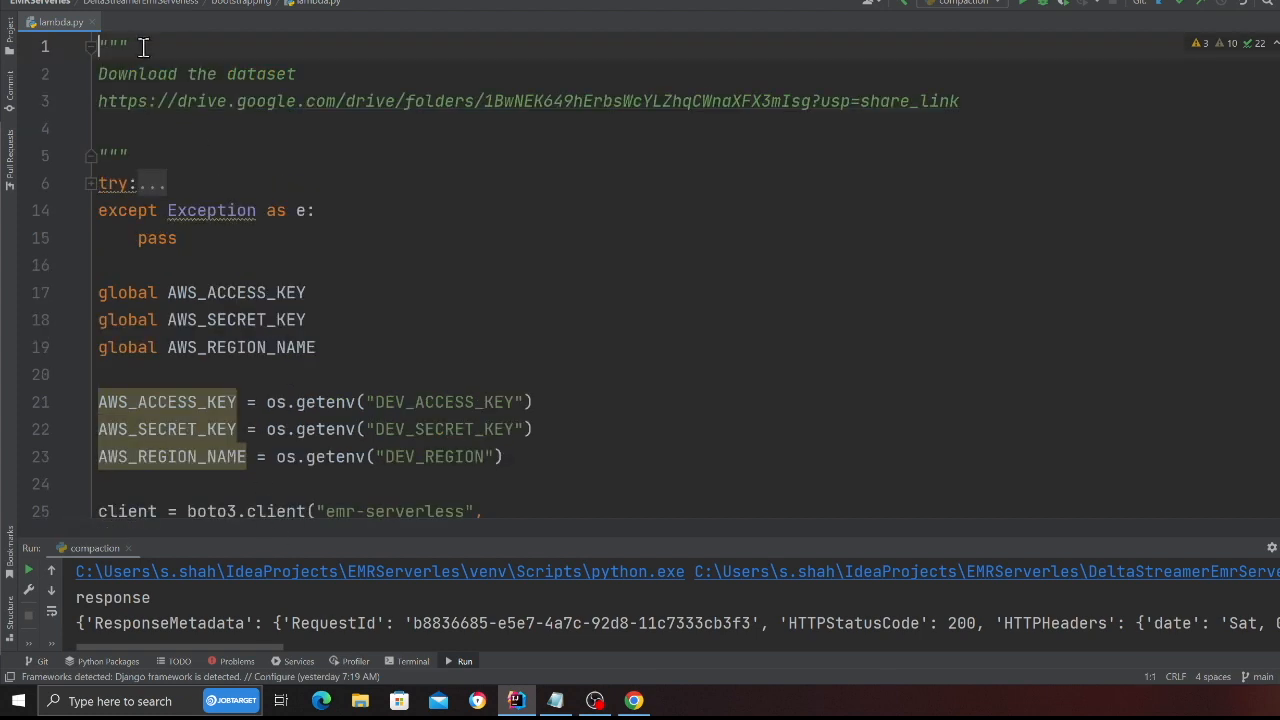
scroll(240, 260, down, 3)
drag(600, 484, 85, 102)
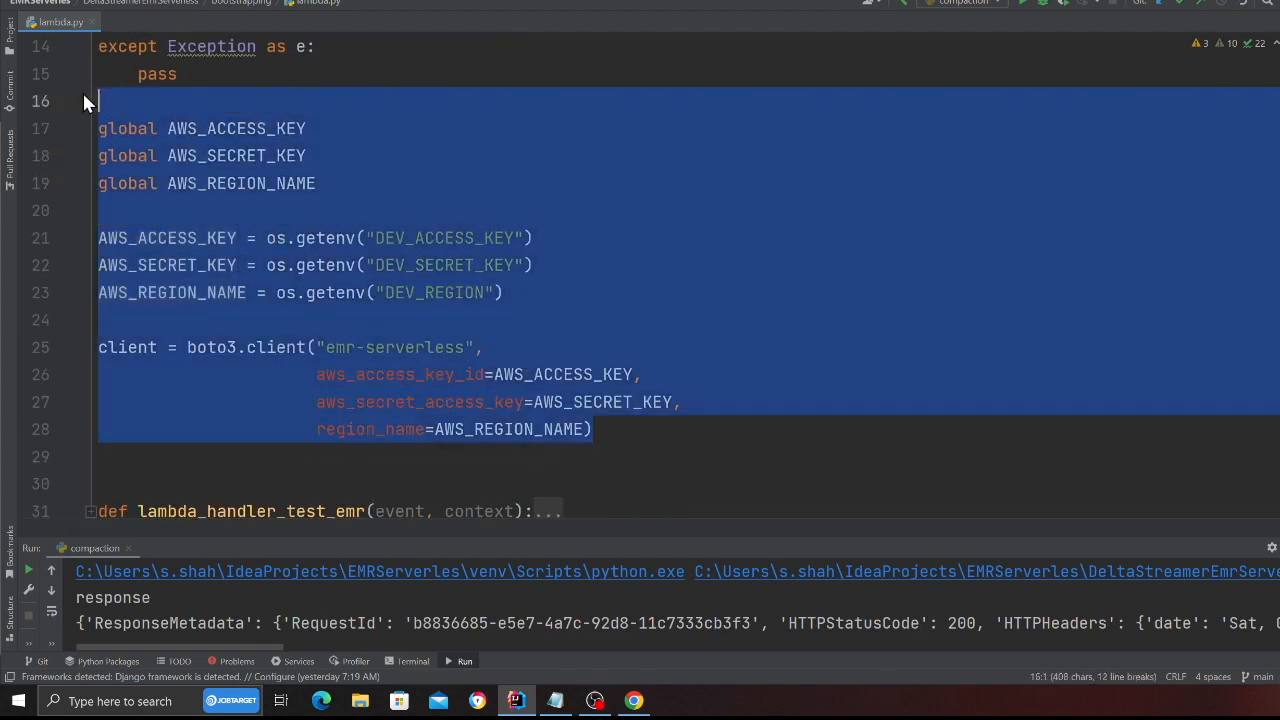
scroll(287, 381, down, 1)
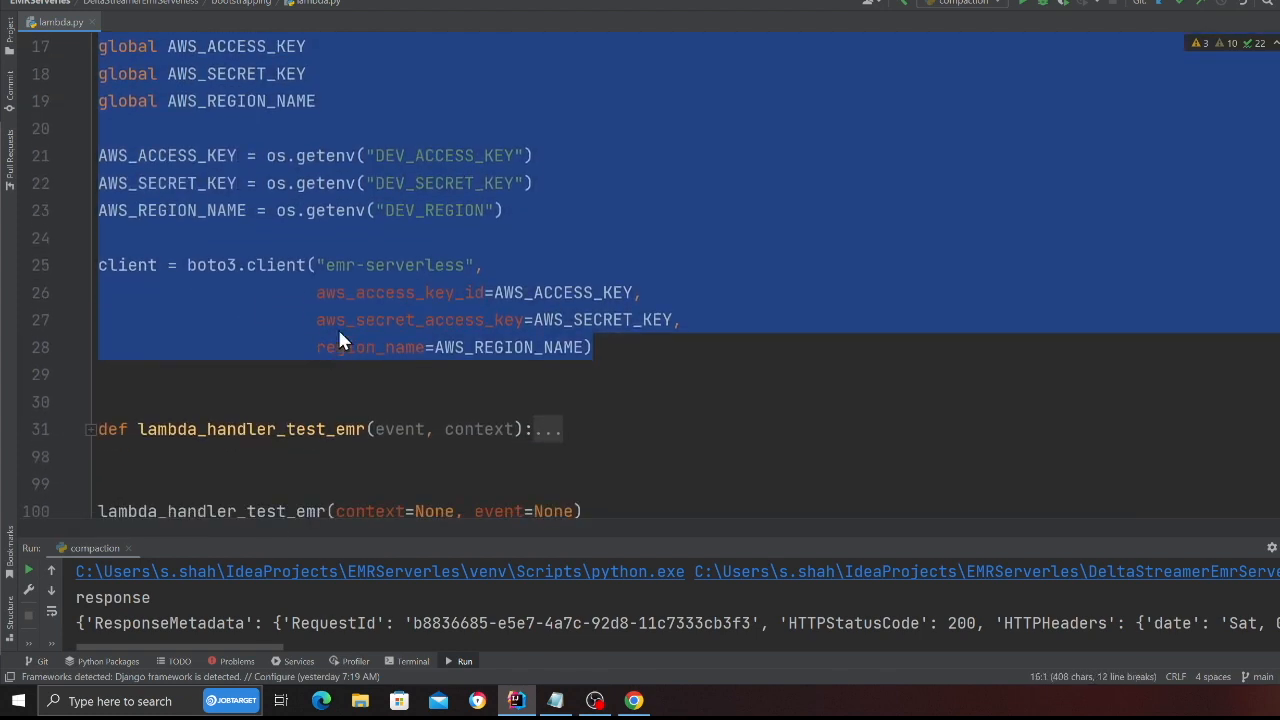
scroll(373, 266, down, 2)
click(373, 266)
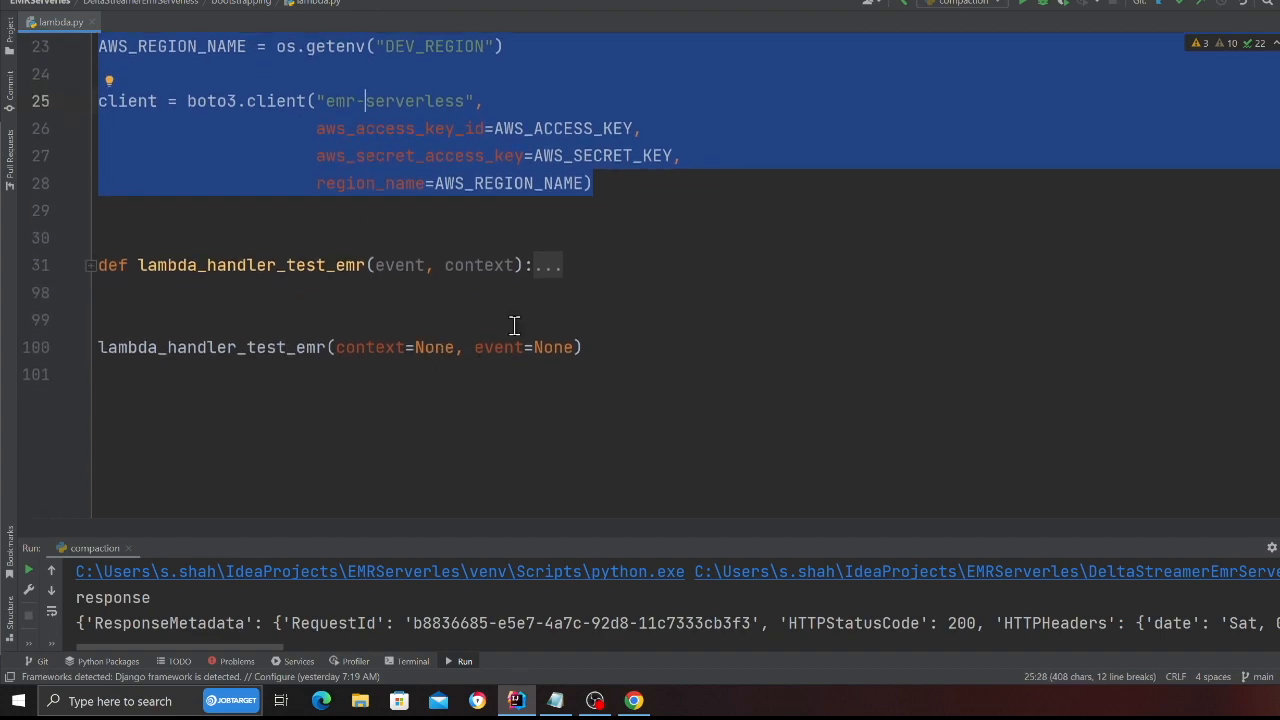
click(545, 270)
scroll(379, 315, up, 3)
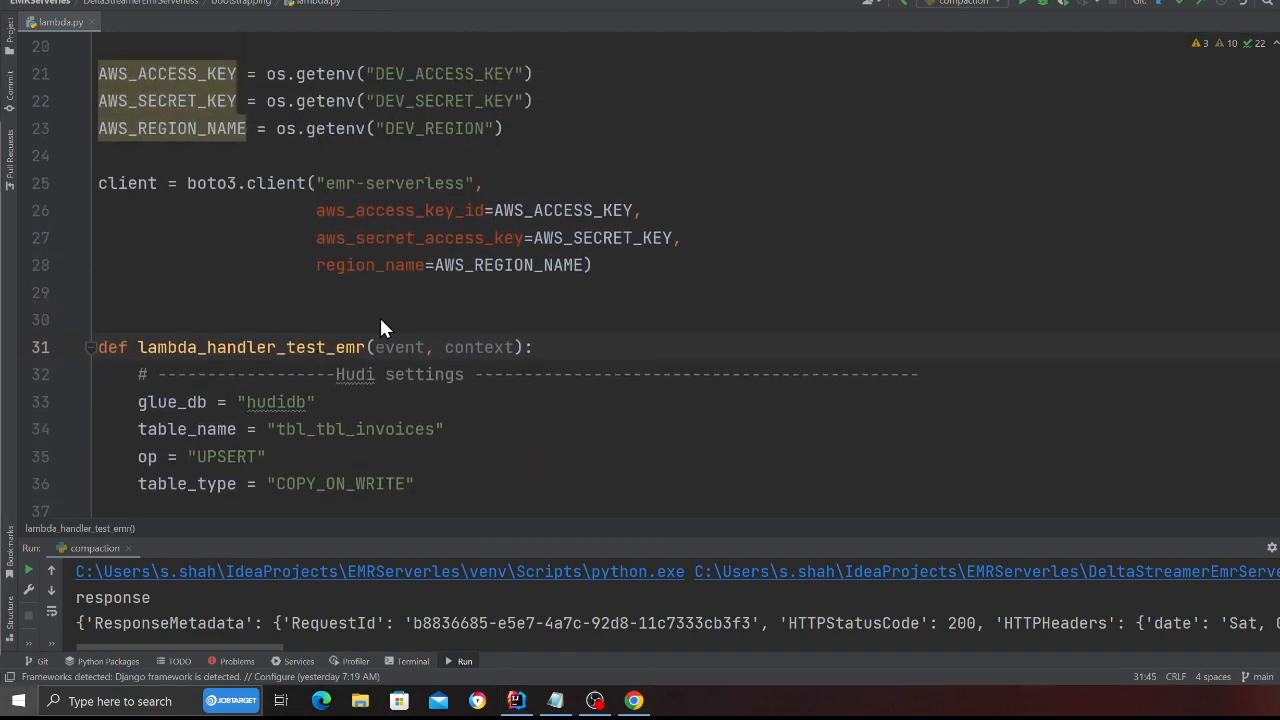
click(780, 387)
scroll(397, 358, up, 4)
scroll(397, 358, down, 2)
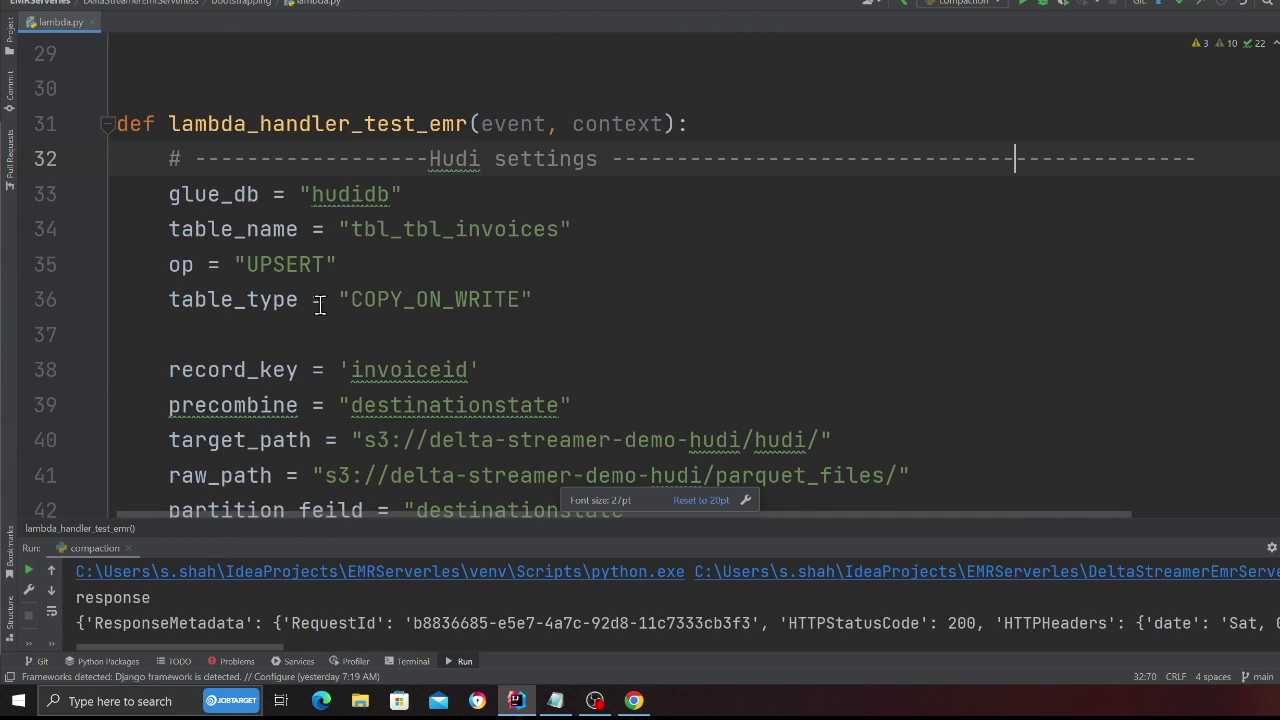
double_click(330, 194)
double_click(430, 229)
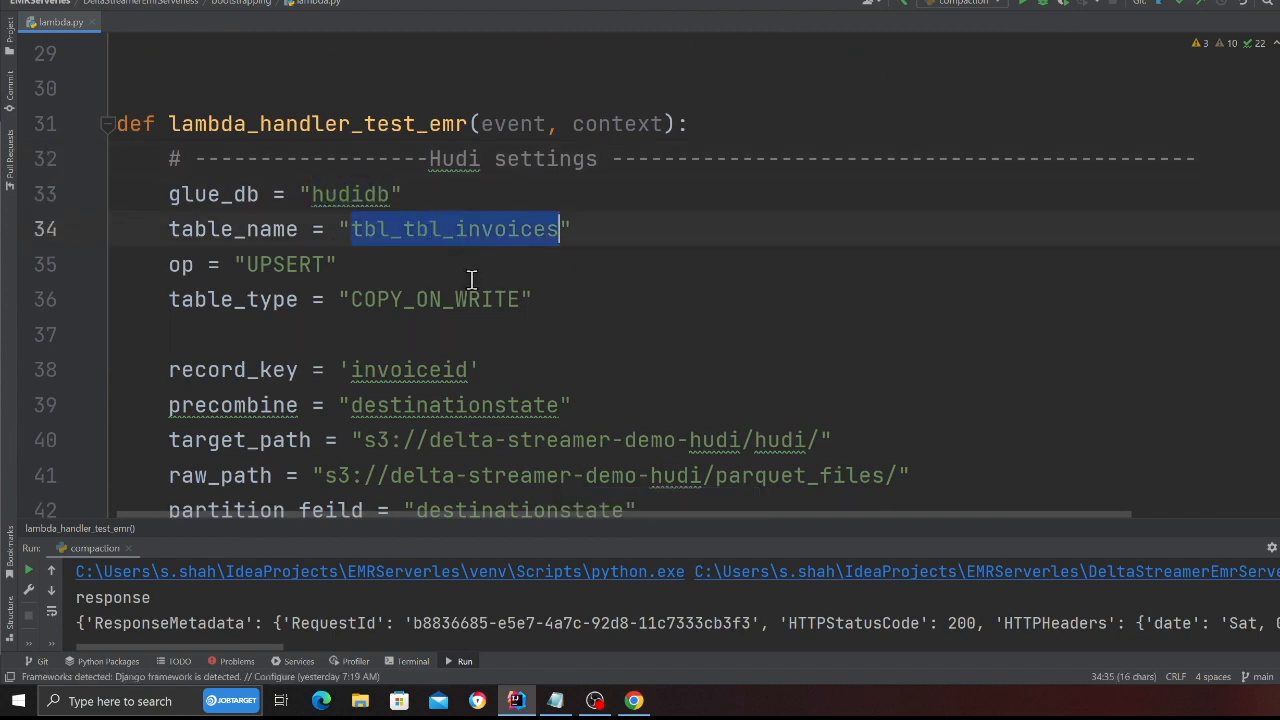
click(181, 267)
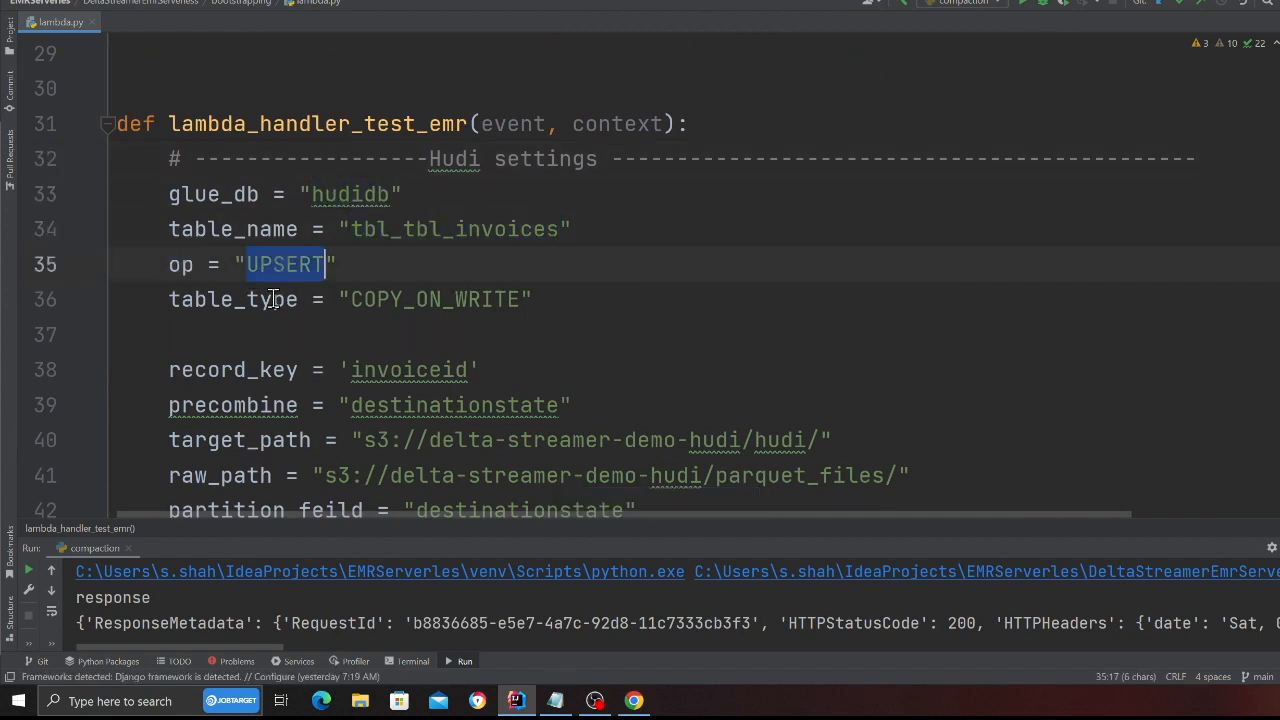
double_click(273, 299)
double_click(430, 299)
ctrl+scroll(385, 280, up, 3)
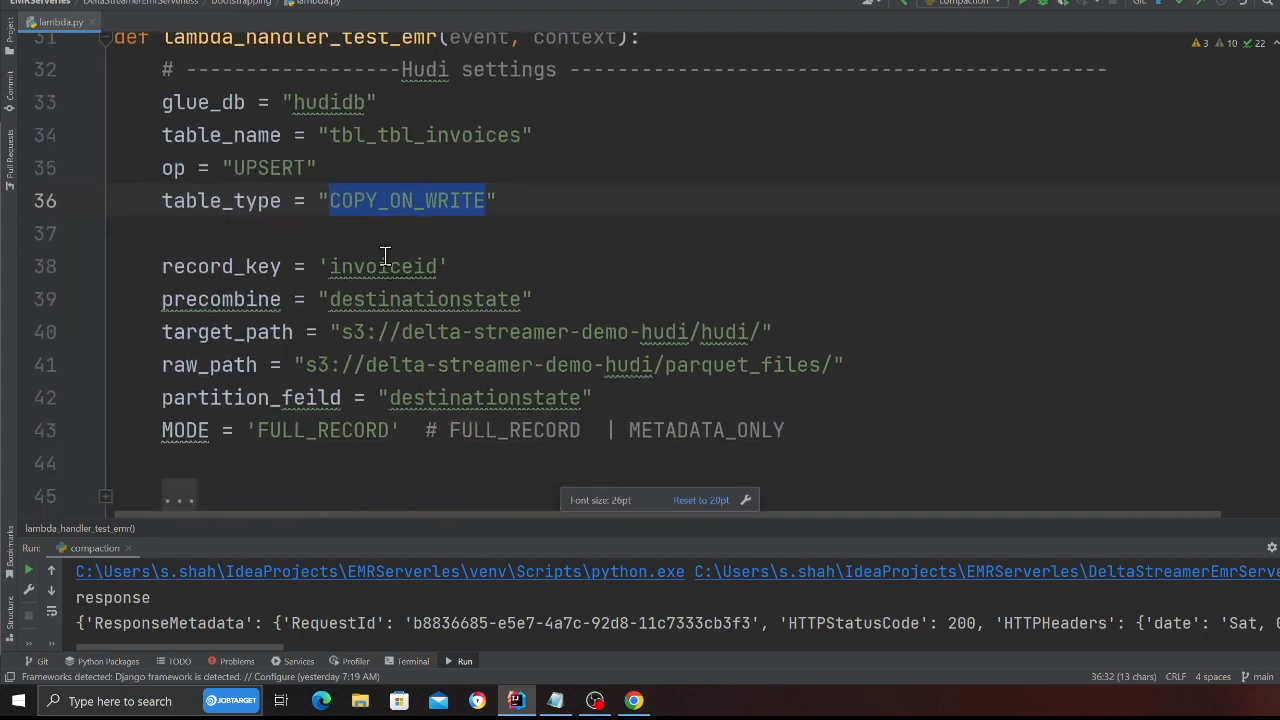
double_click(384, 266)
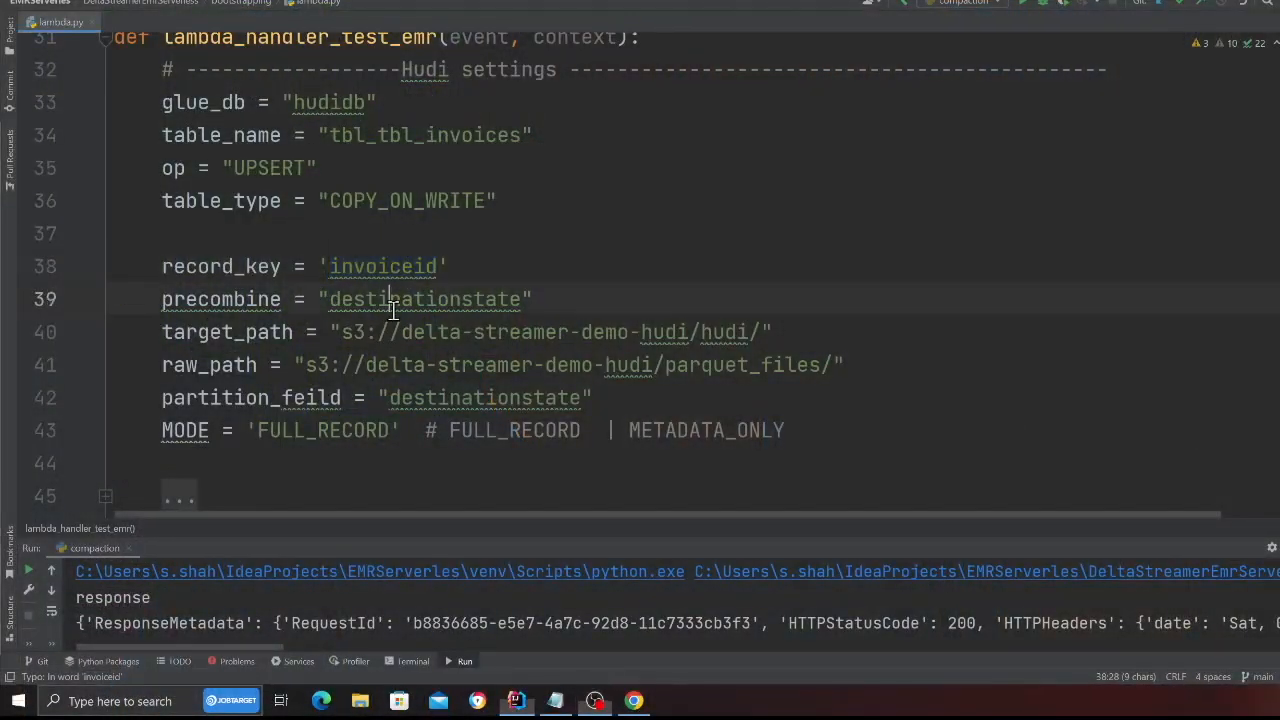
double_click(391, 299)
drag(167, 299, 525, 299)
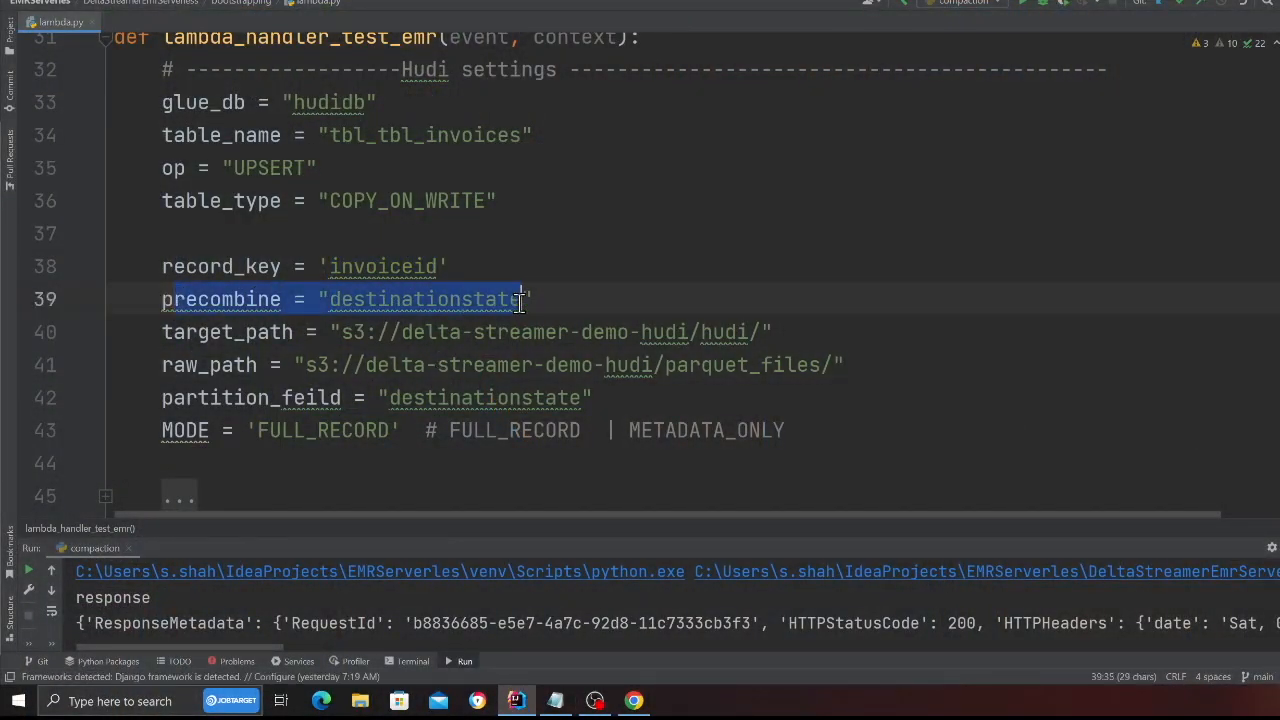
double_click(441, 300)
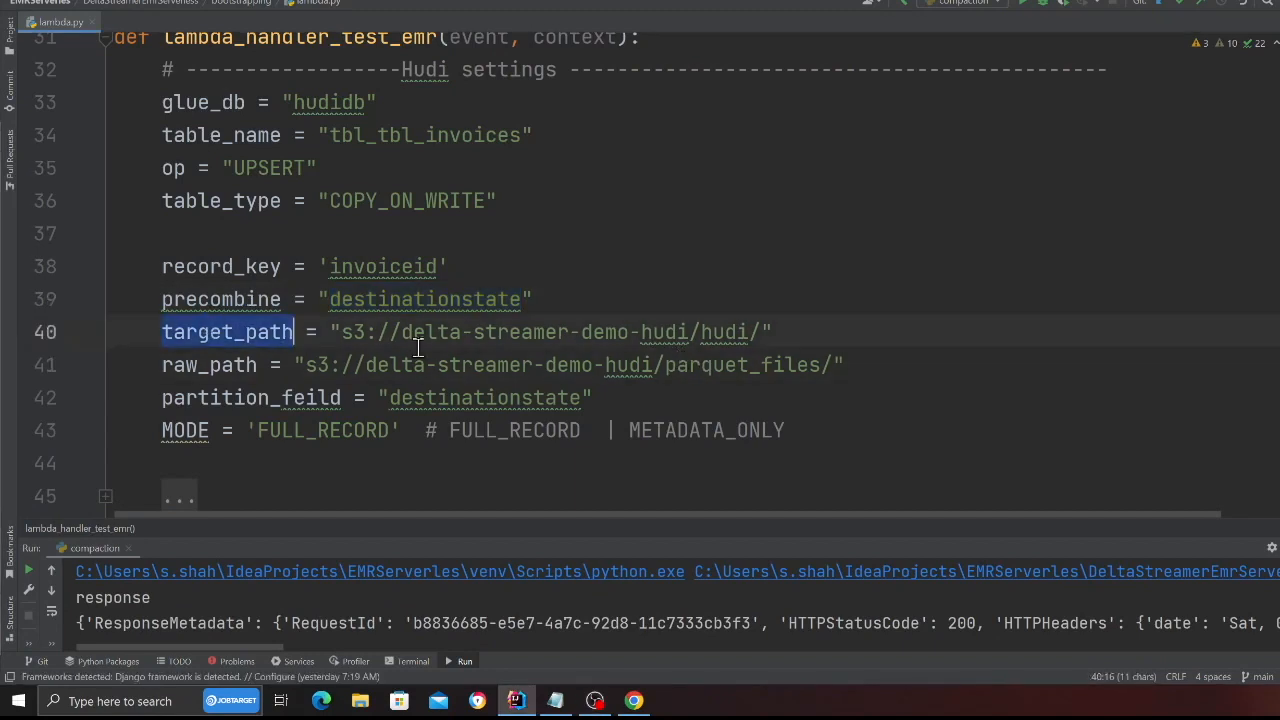
drag(346, 332, 737, 334)
mouse_move(728, 332)
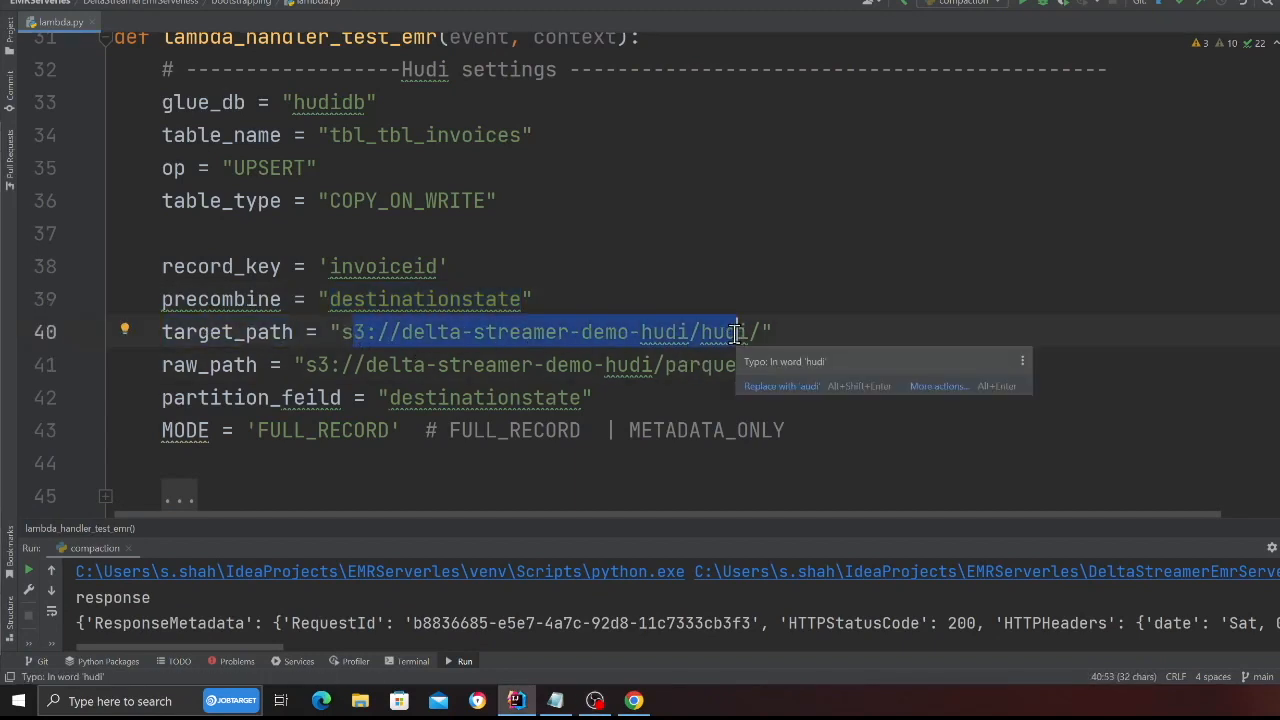
click(720, 452)
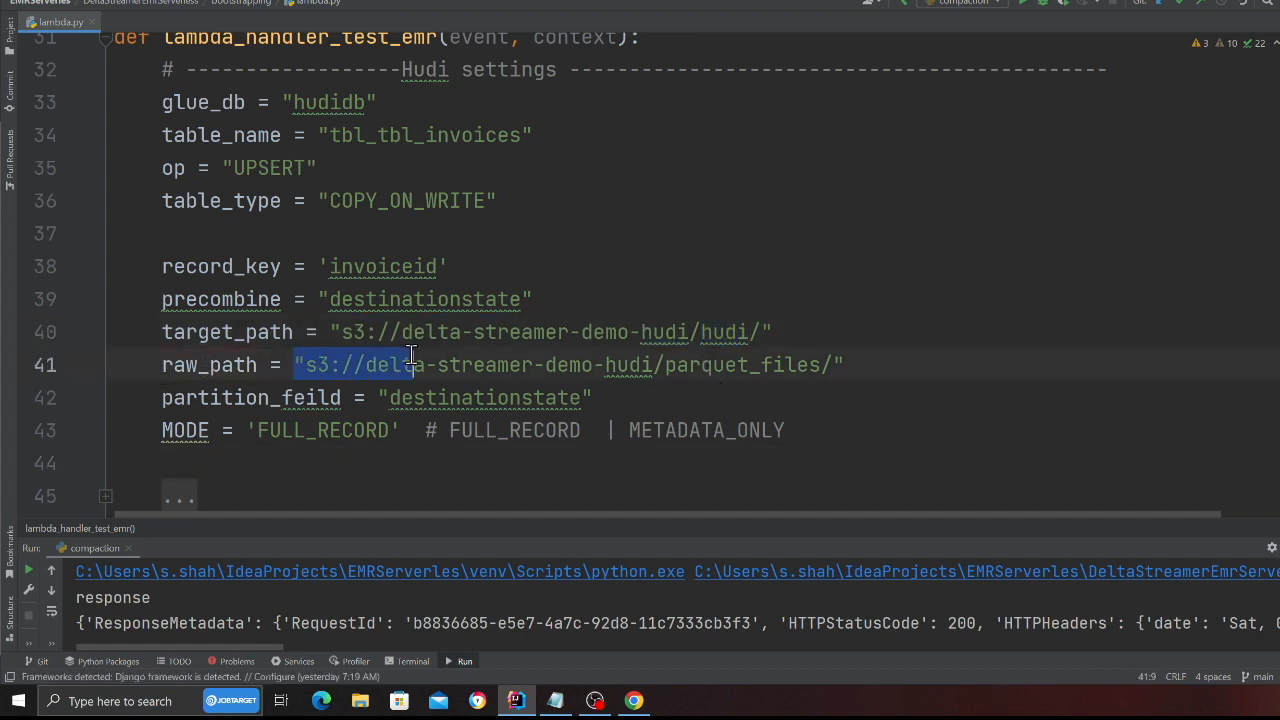
drag(408, 364, 868, 364)
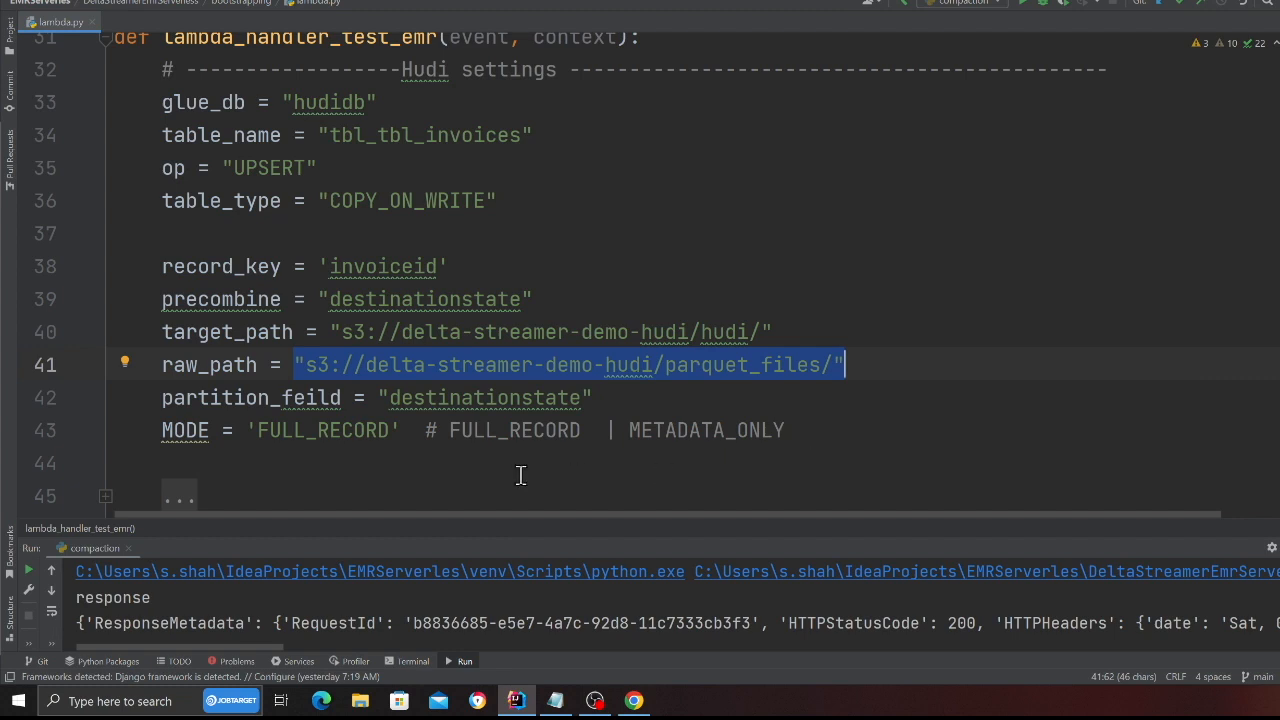
scroll(520, 475, down, 3)
double_click(180, 333)
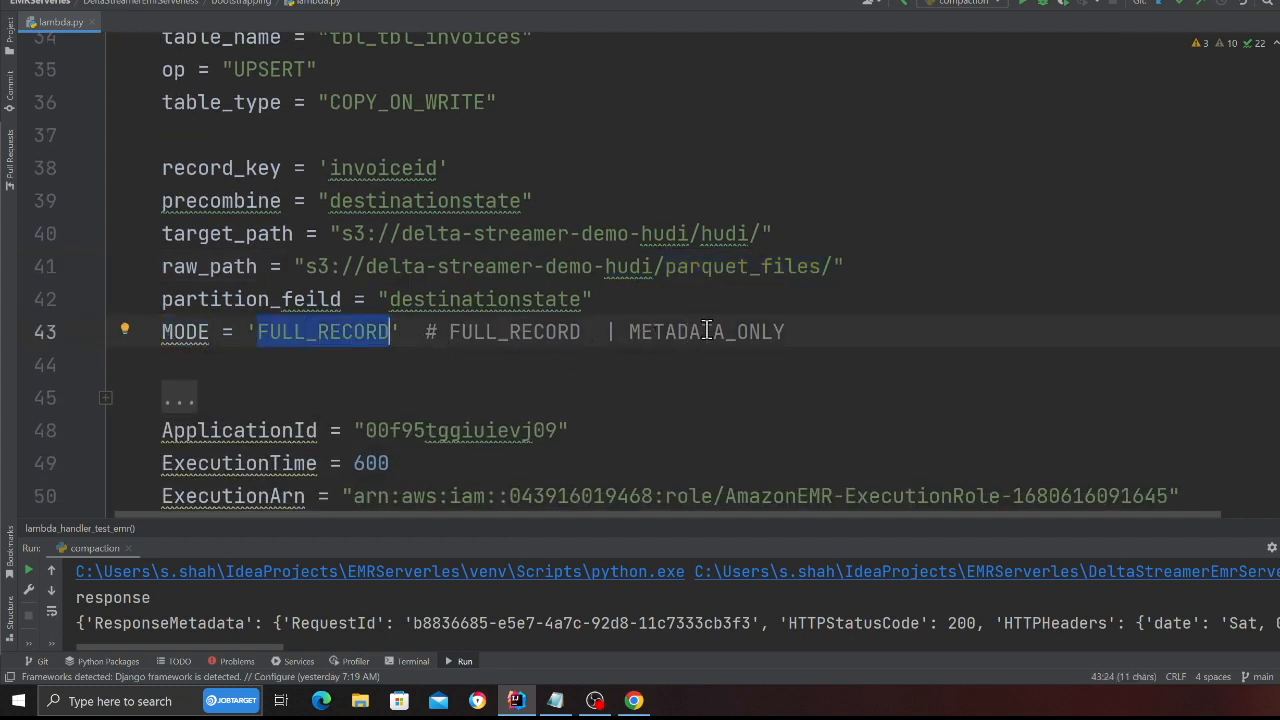
scroll(302, 347, down, 6)
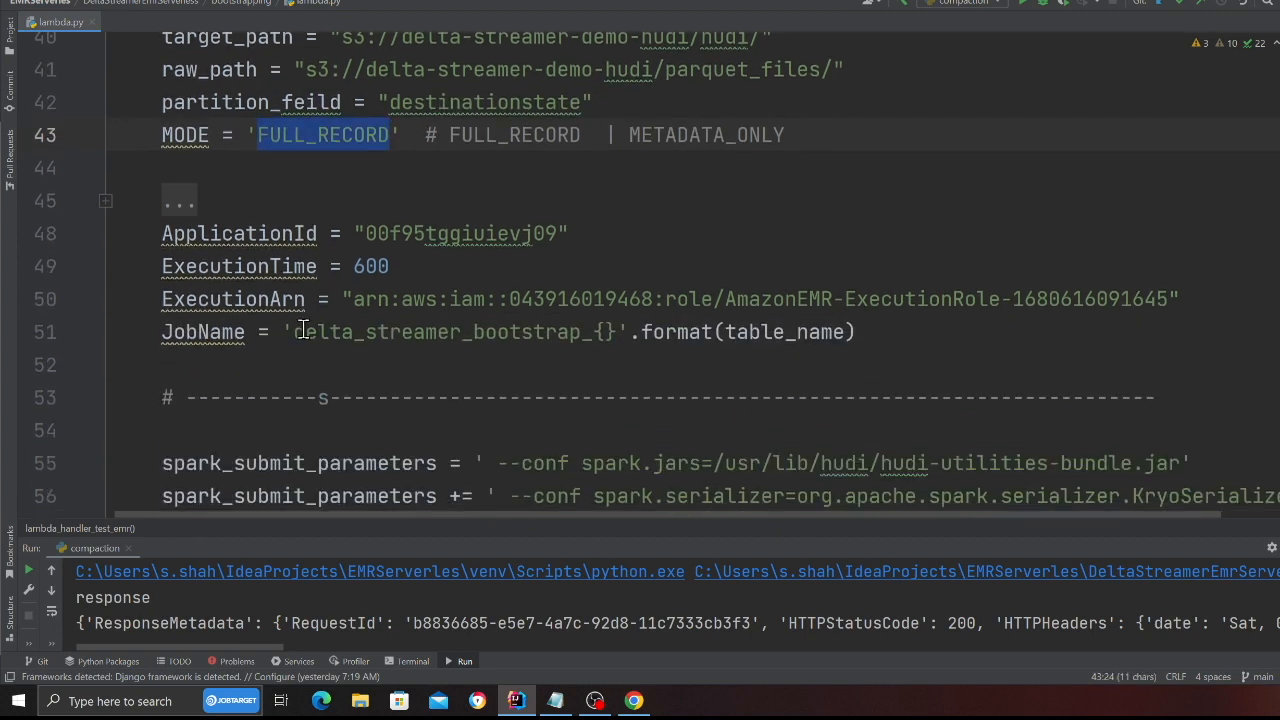
double_click(436, 237)
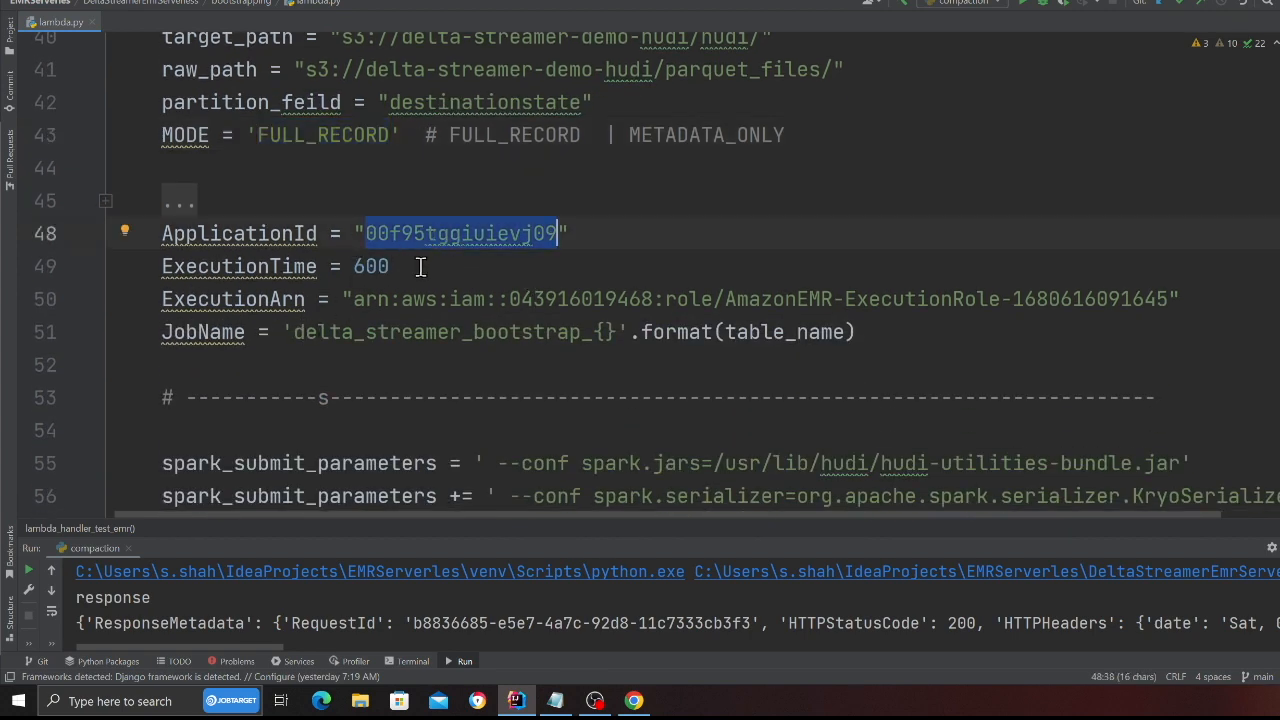
drag(265, 299, 990, 255)
scroll(589, 270, down, 8)
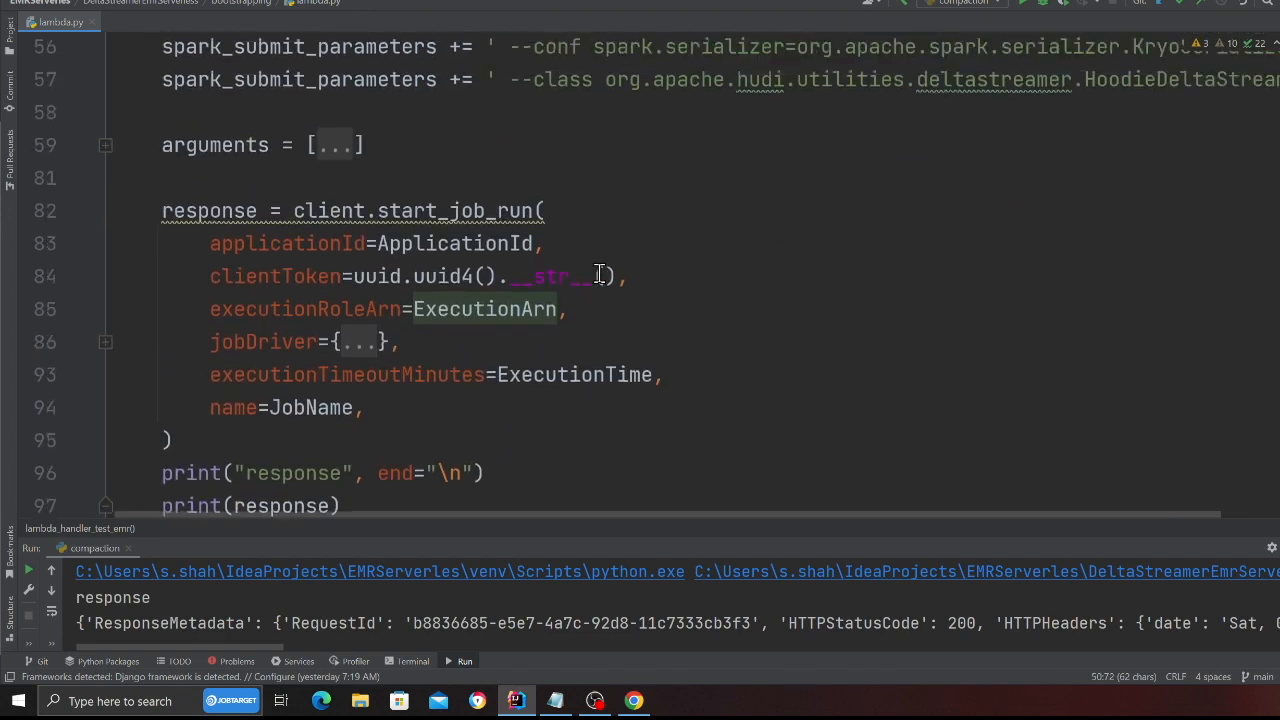
scroll(565, 276, down, 5)
scroll(600, 300, up, 4)
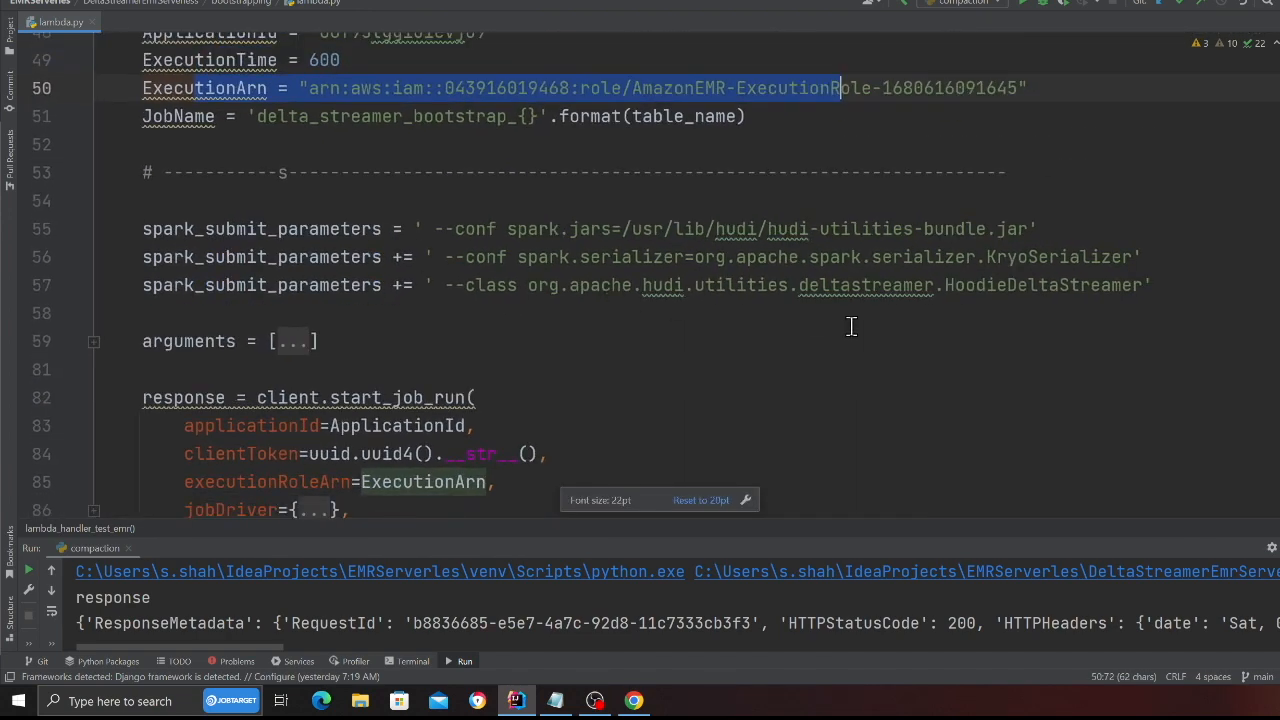
scroll(851, 326, up, 4)
scroll(760, 320, up, 4)
scroll(527, 285, up, 3)
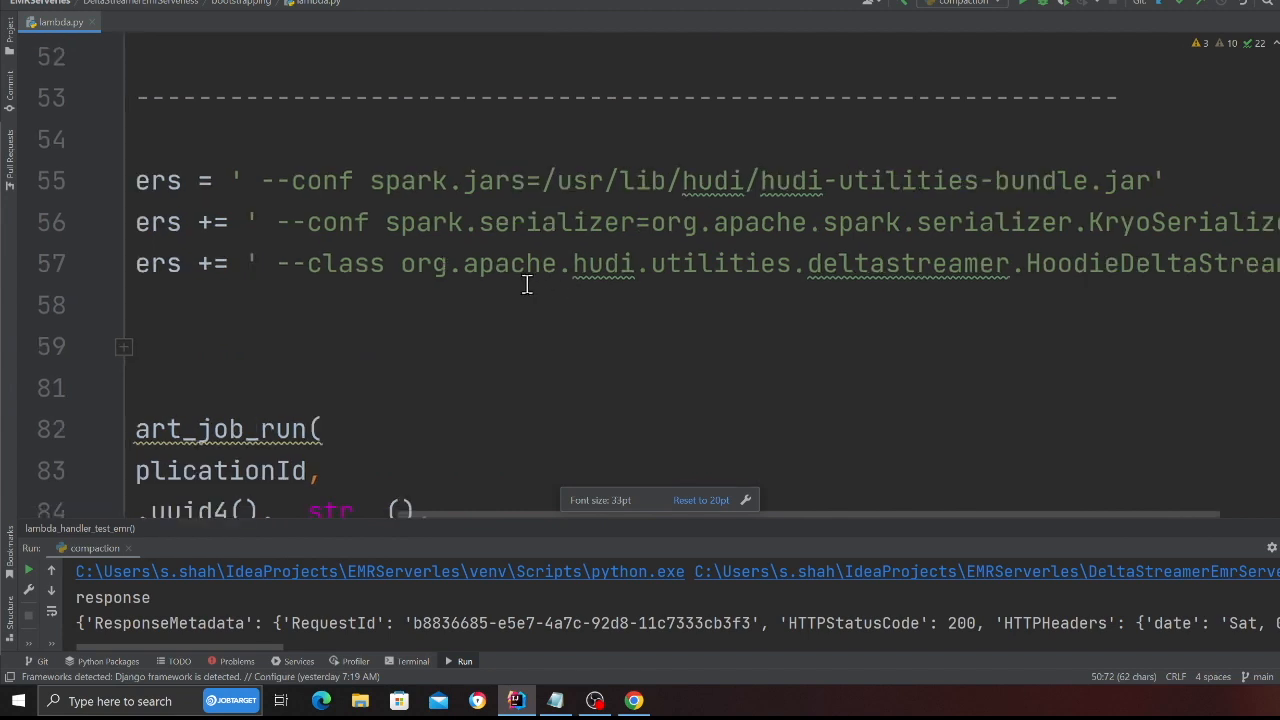
scroll(1059, 282, right, 3)
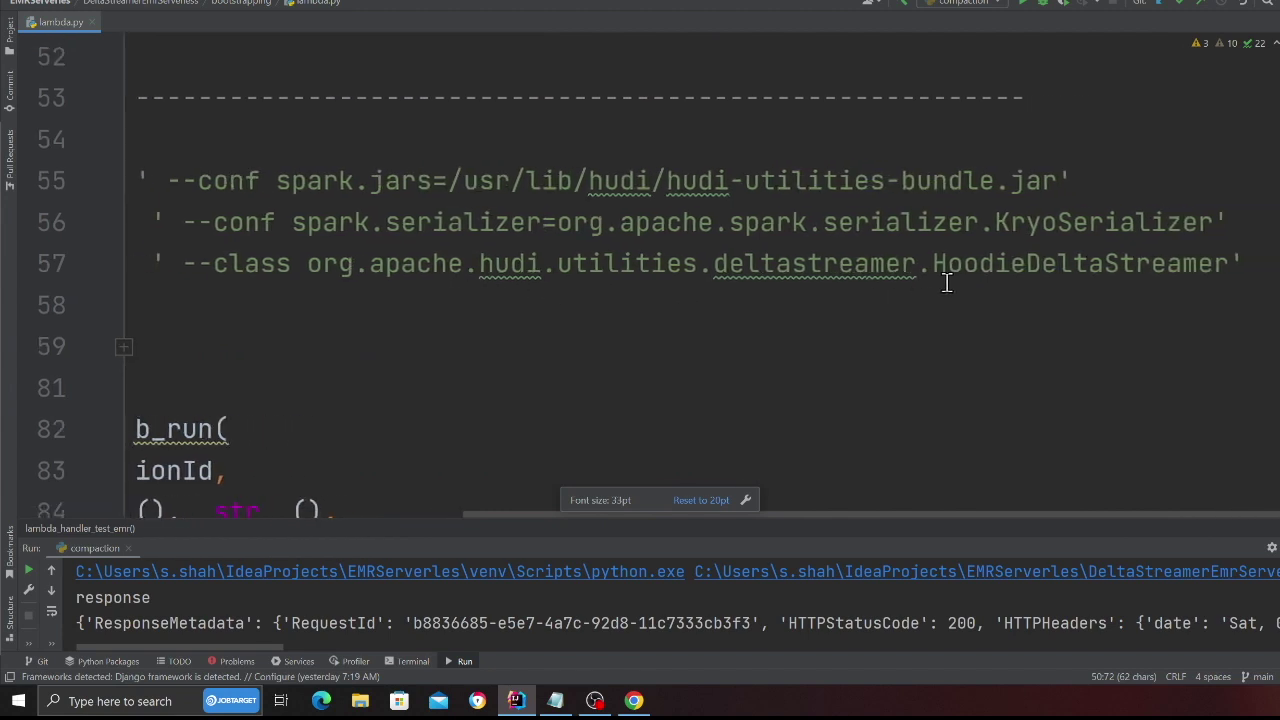
double_click(815, 264)
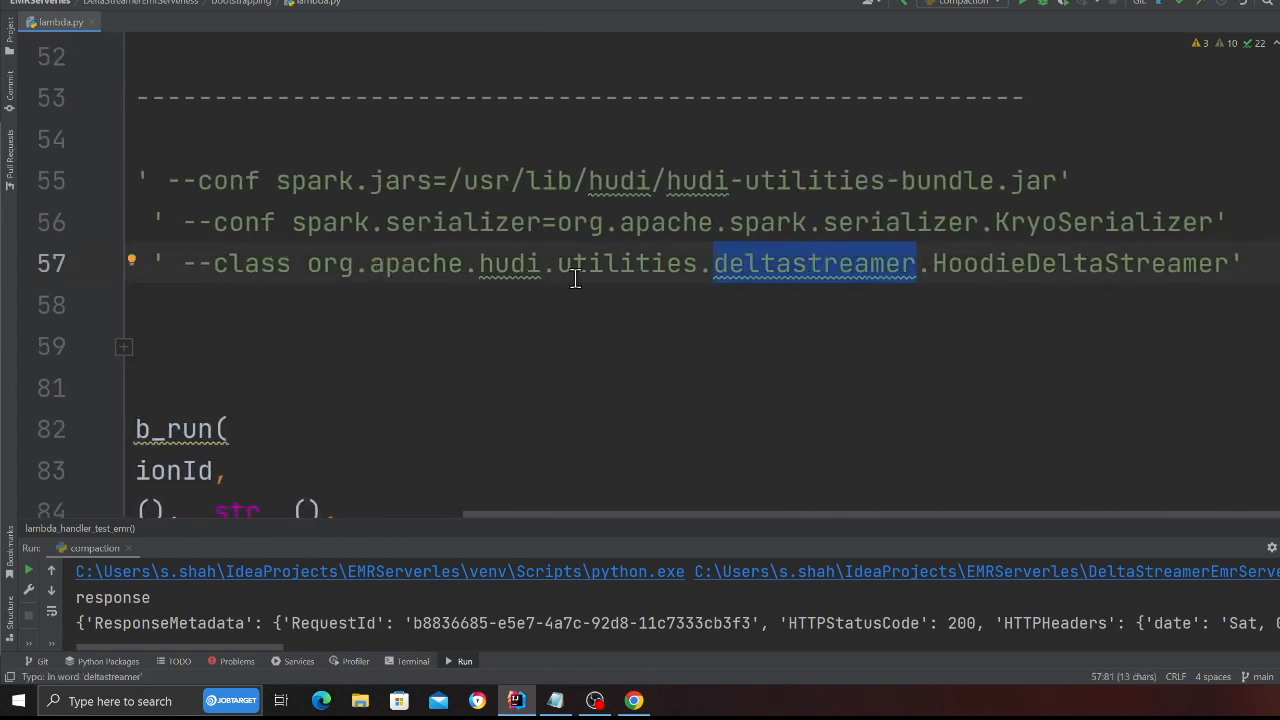
double_click(980, 264)
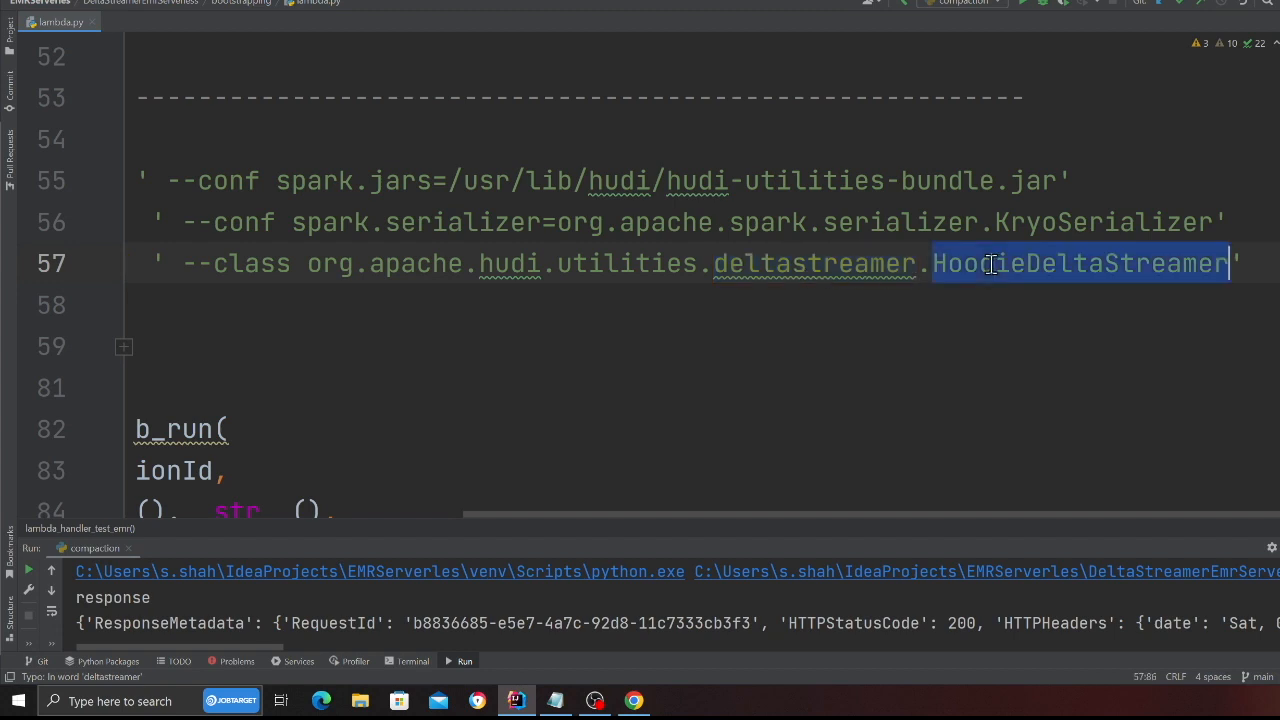
scroll(960, 300, down, 2)
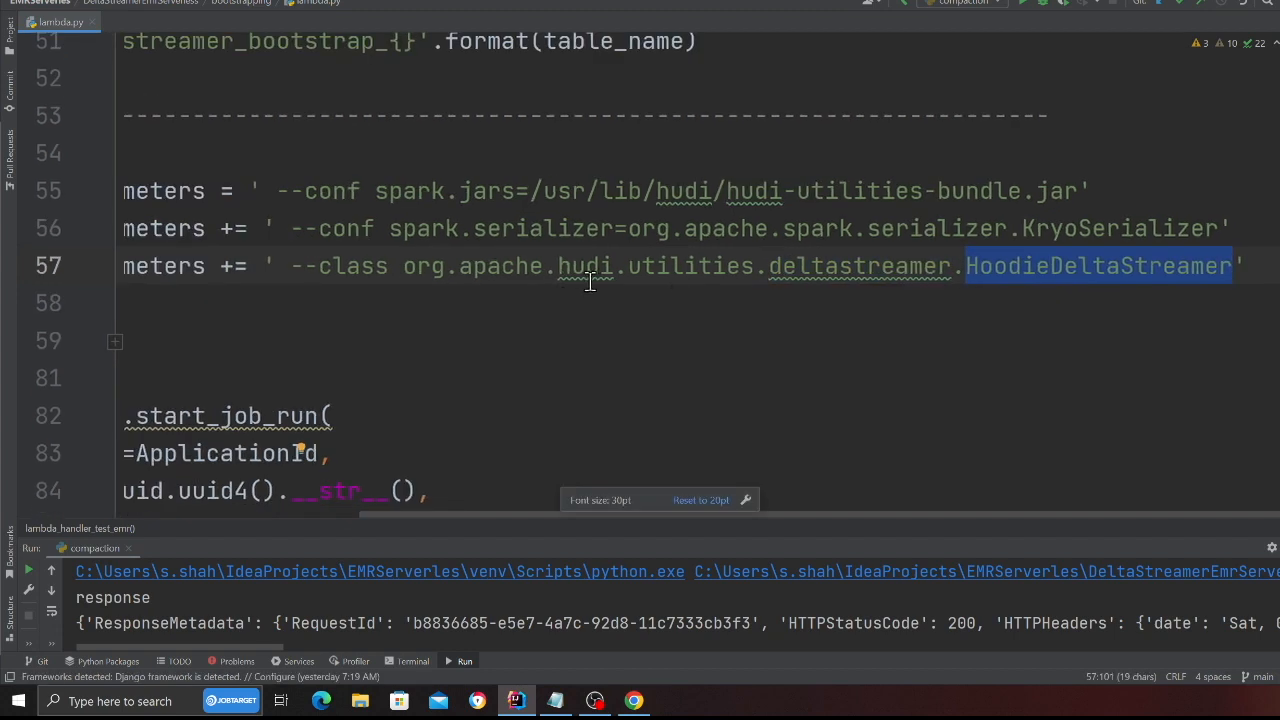
scroll(578, 276, down, 2)
scroll(578, 276, left, 3)
scroll(500, 280, down, 5)
scroll(383, 264, down, 3)
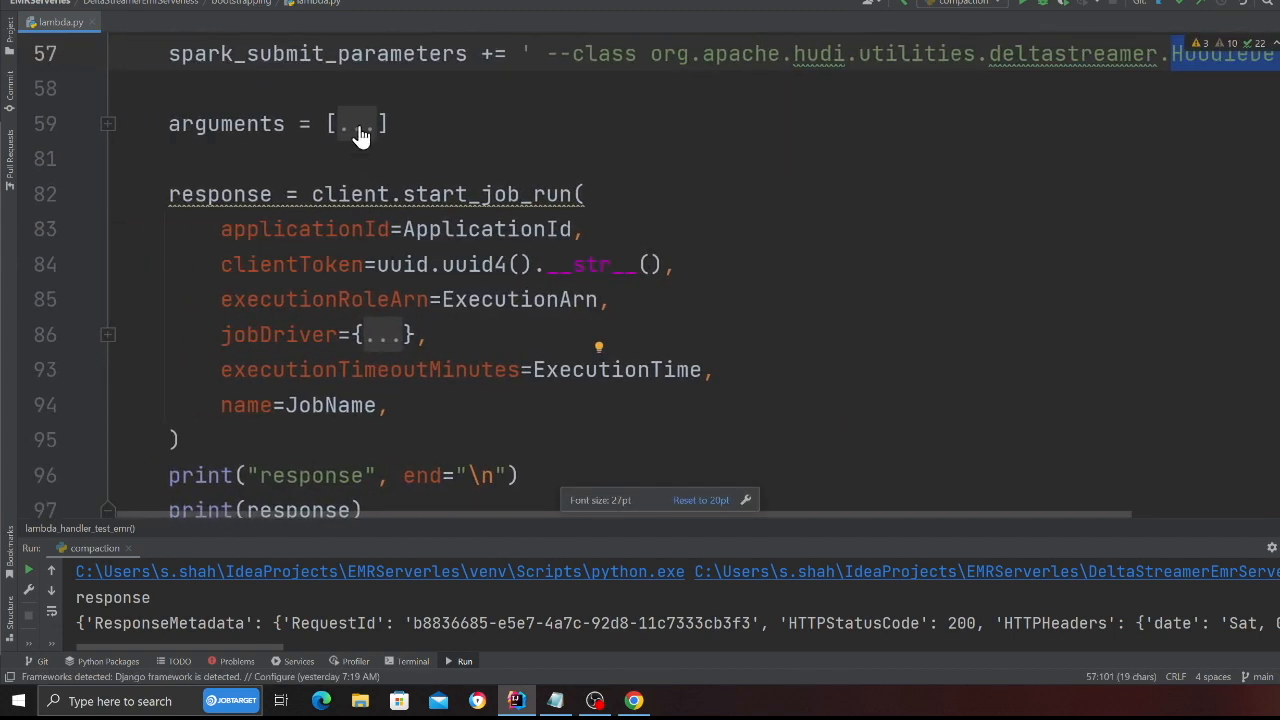
- Expand the arguments list and mark the bootstrap mode selector regex line and its MODE value
click(215, 124)
scroll(380, 250, down, 3)
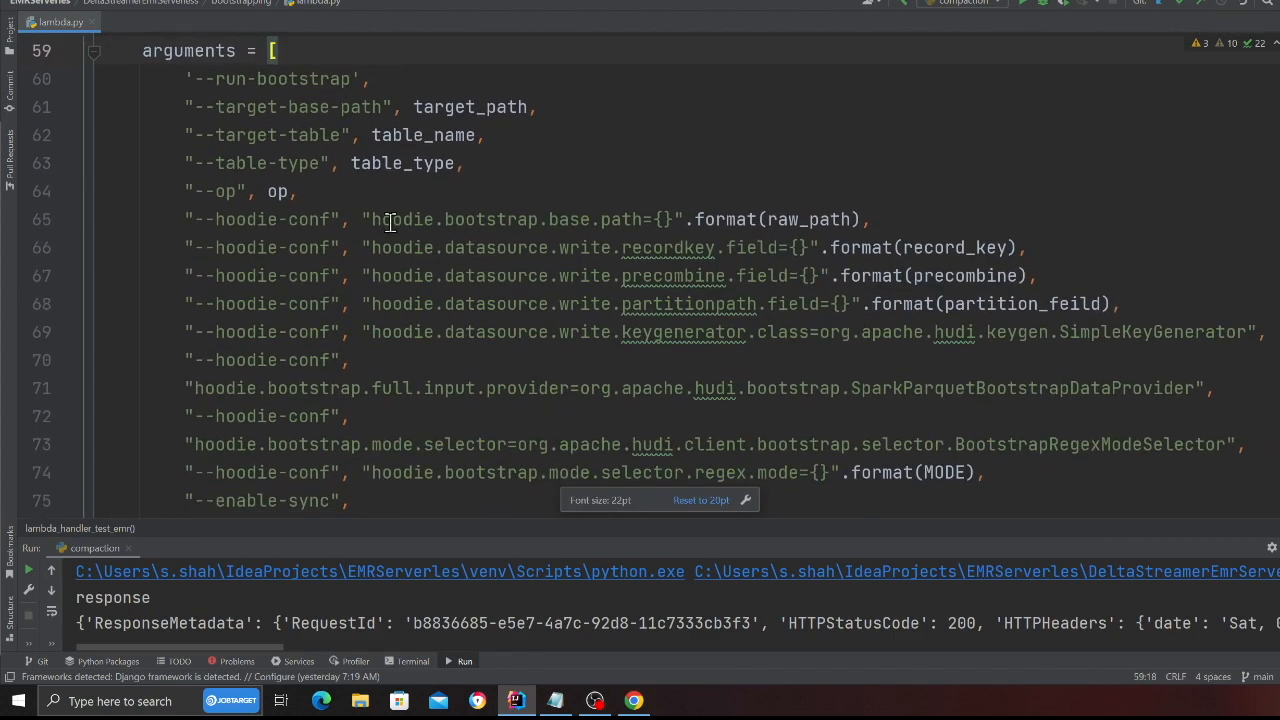
scroll(400, 330, down, 3)
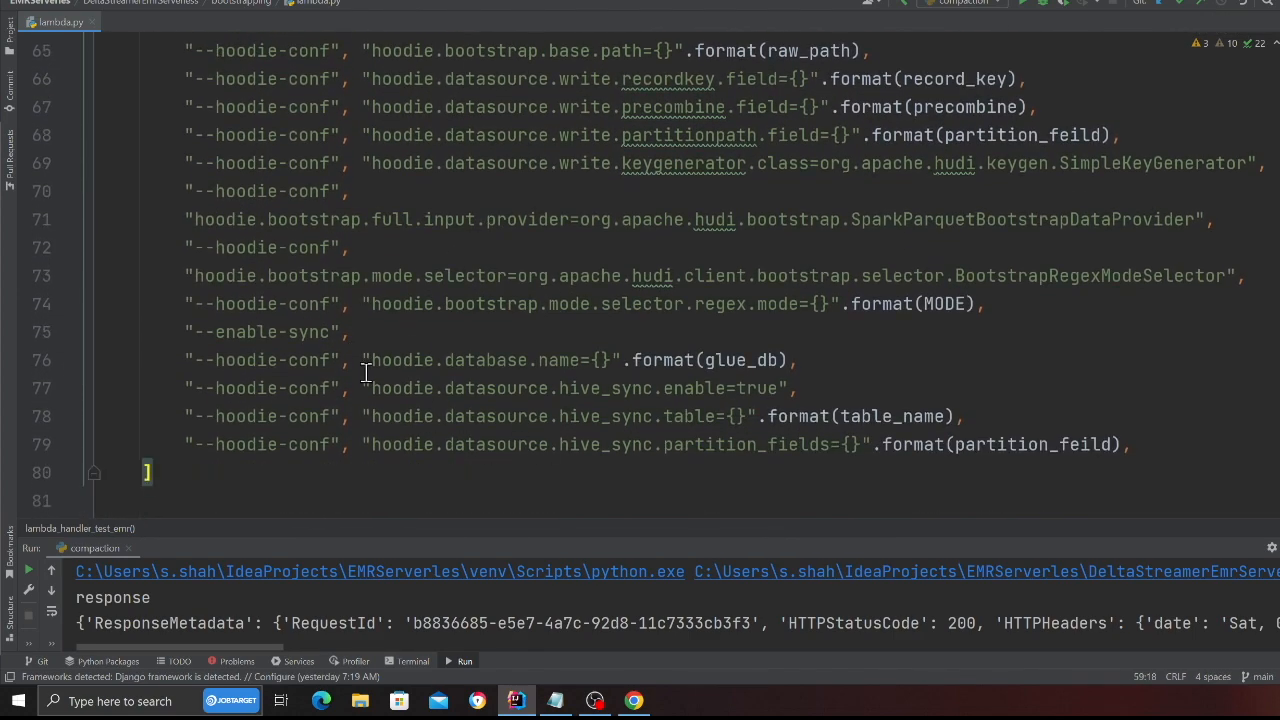
key(alt+Tab)
scroll(440, 345, up, 3)
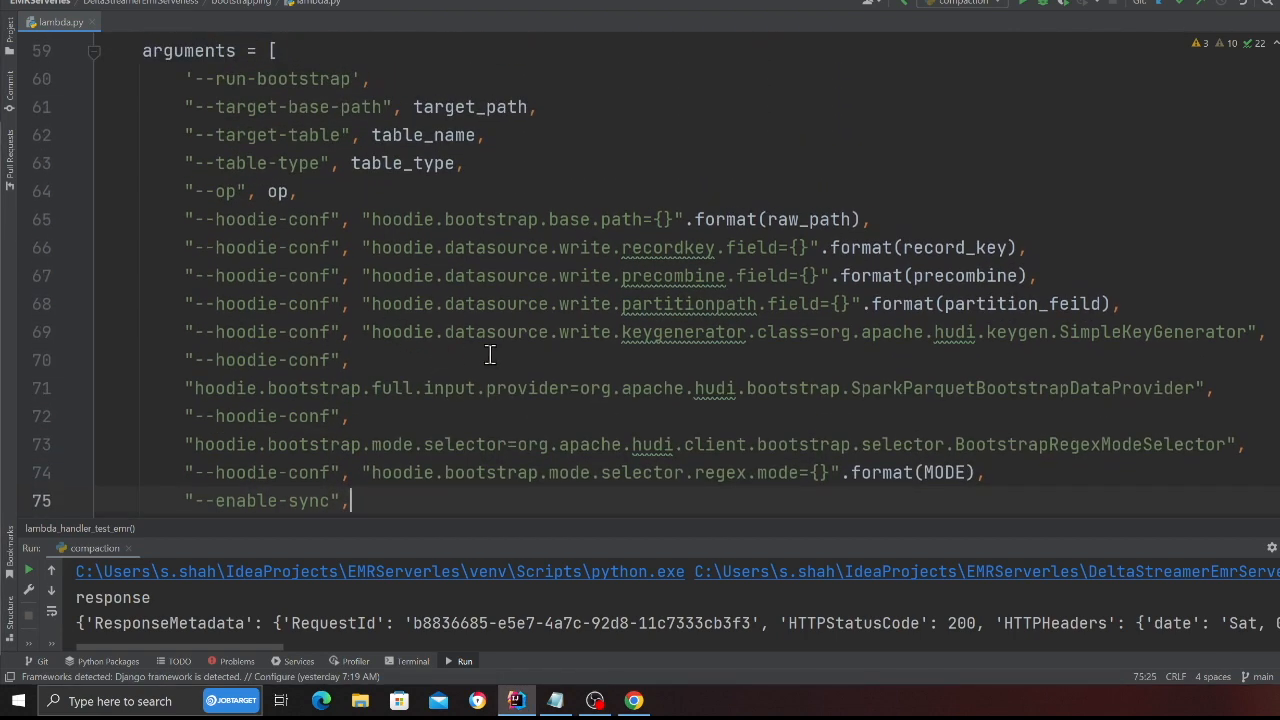
ctrl+scroll(488, 350, up, 2)
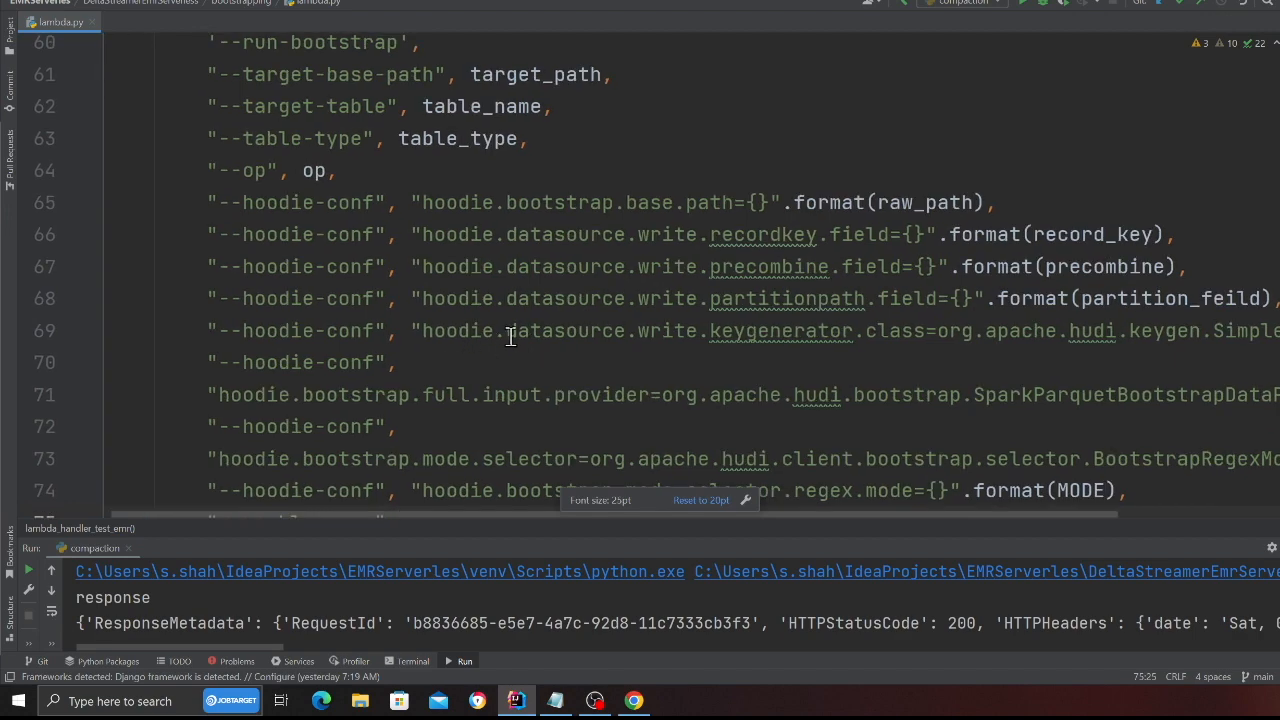
drag(852, 330, 497, 205)
scroll(497, 250, down, 1)
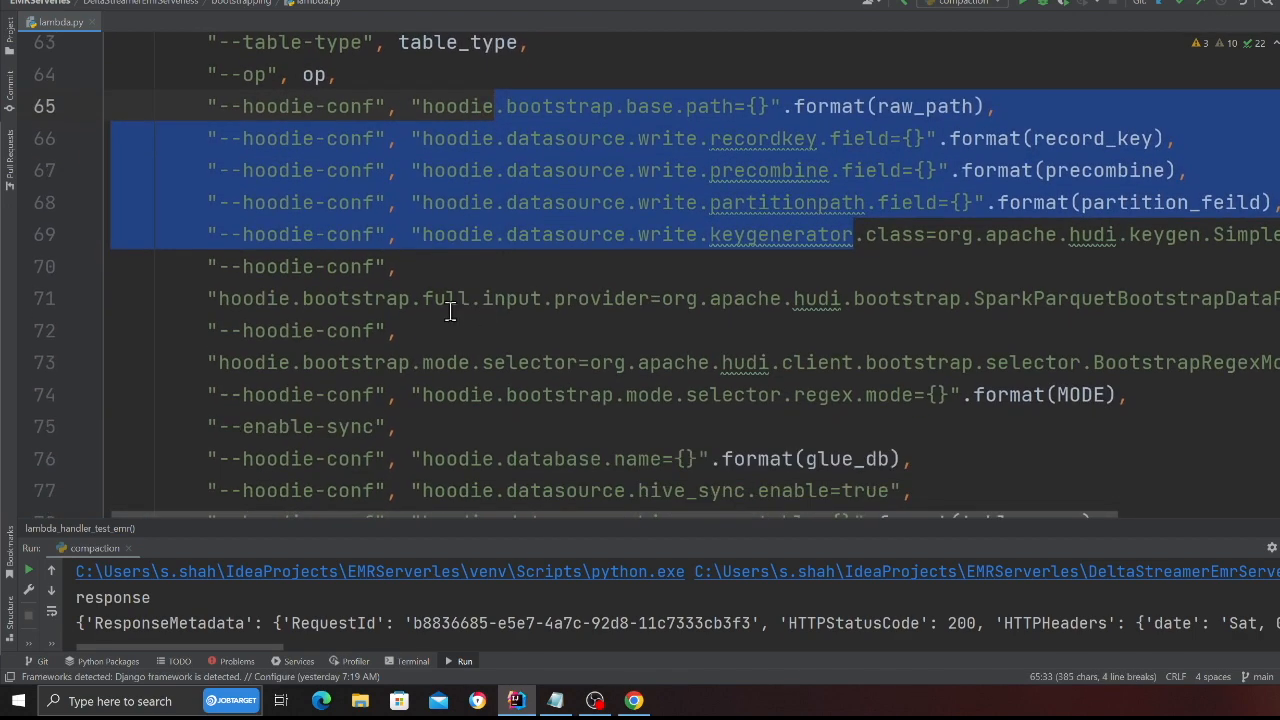
ctrl+scroll(450, 313, down, 3)
ctrl+scroll(450, 313, up, 2)
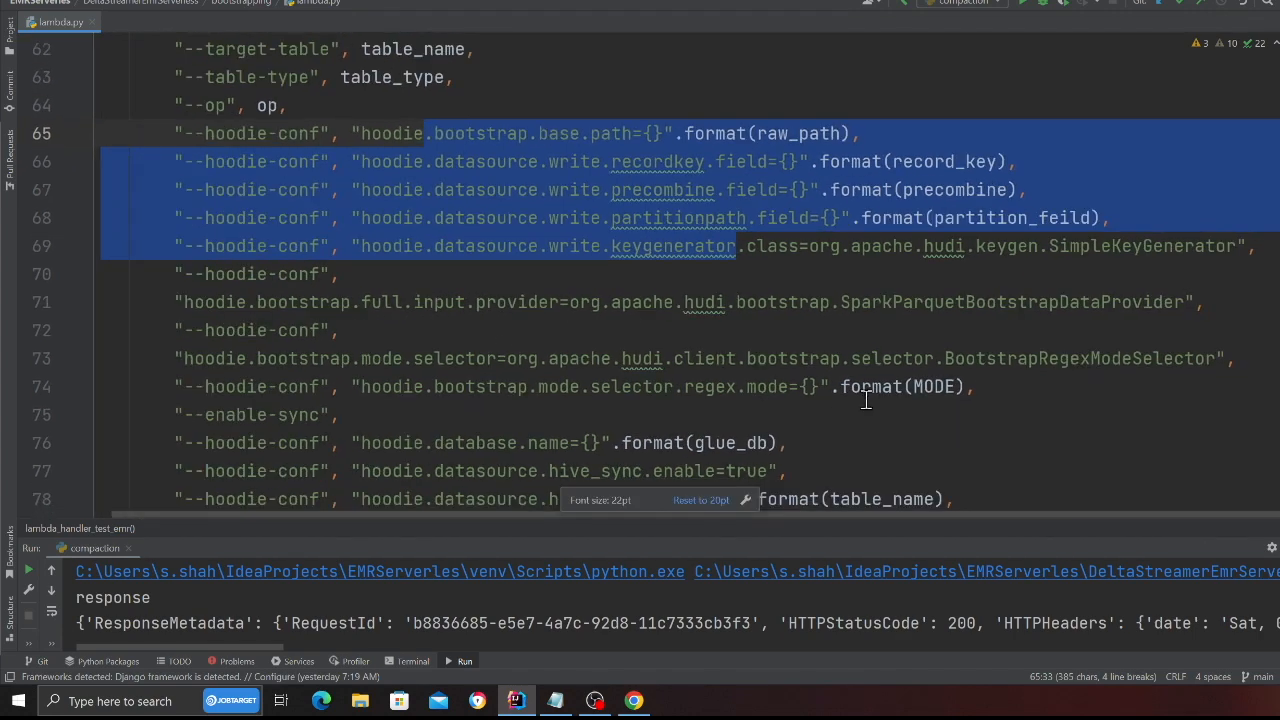
drag(975, 387, 182, 388)
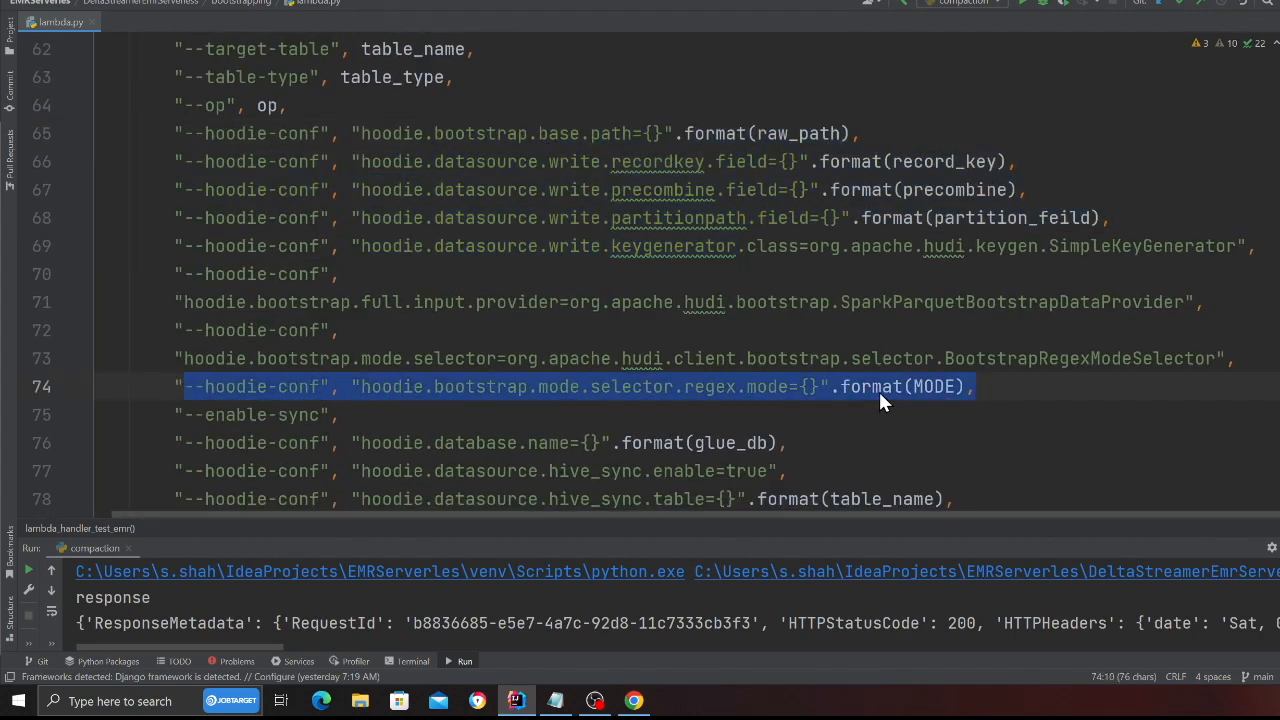
double_click(932, 387)
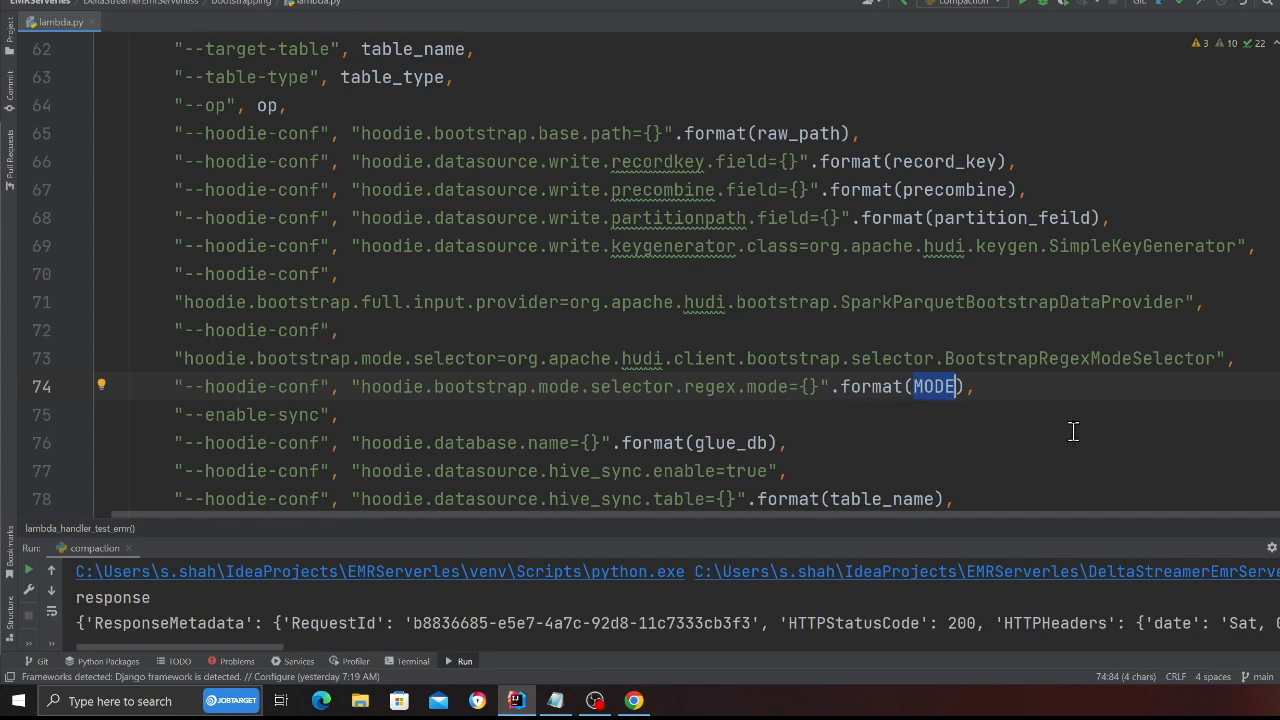
key(alt+Tab)
key(alt+Tab)
key(alt+Tab)
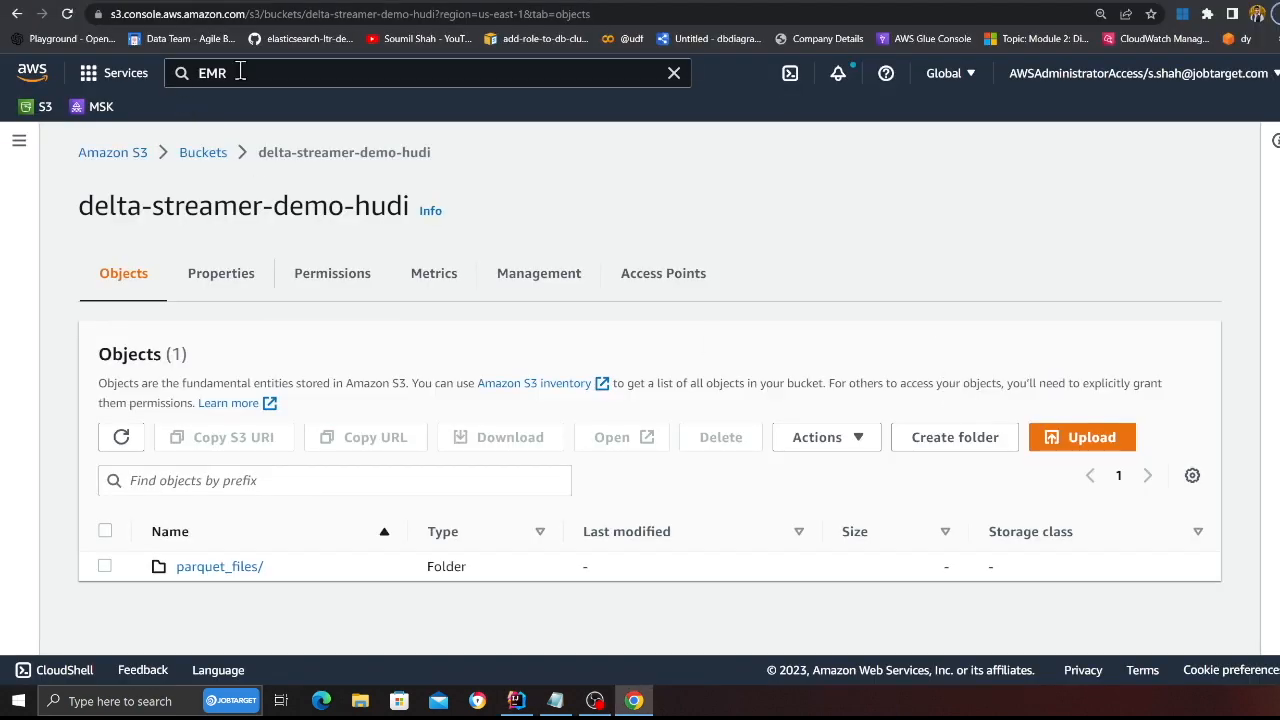
- Search the console for EMR and launch EMR Studio to manage serverless applications
click(240, 72)
key(Escape)
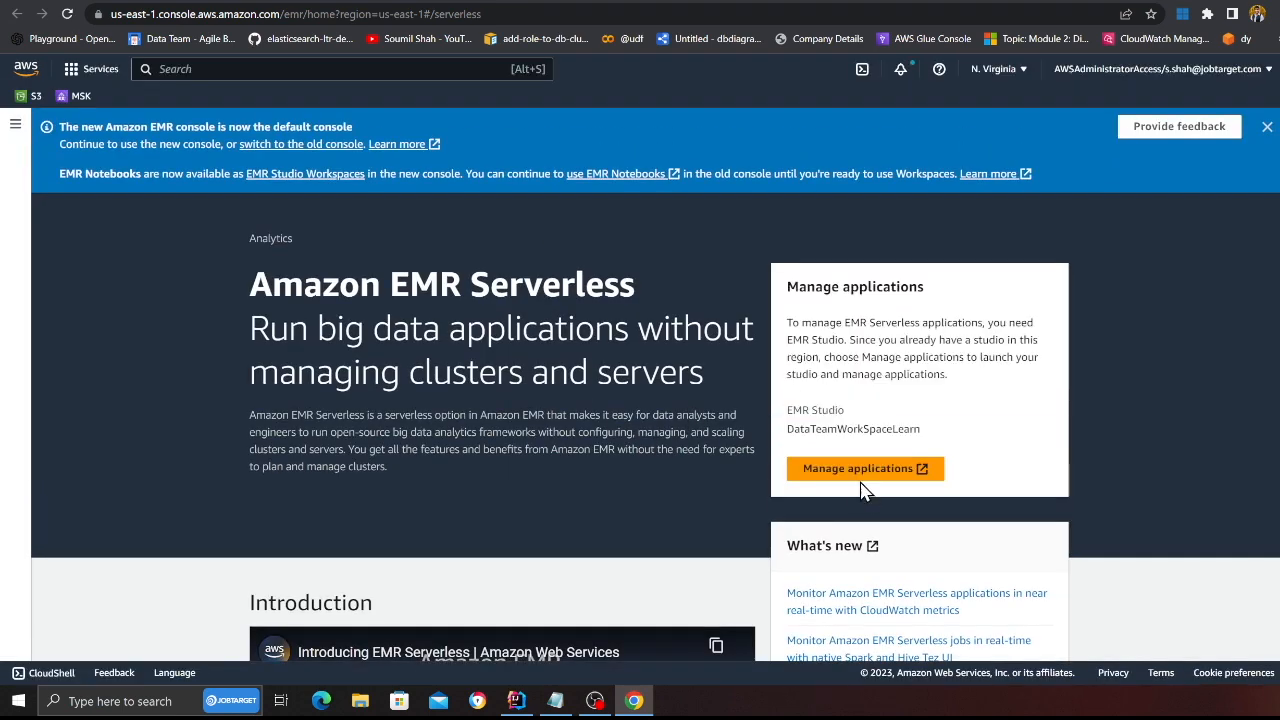
click(865, 470)
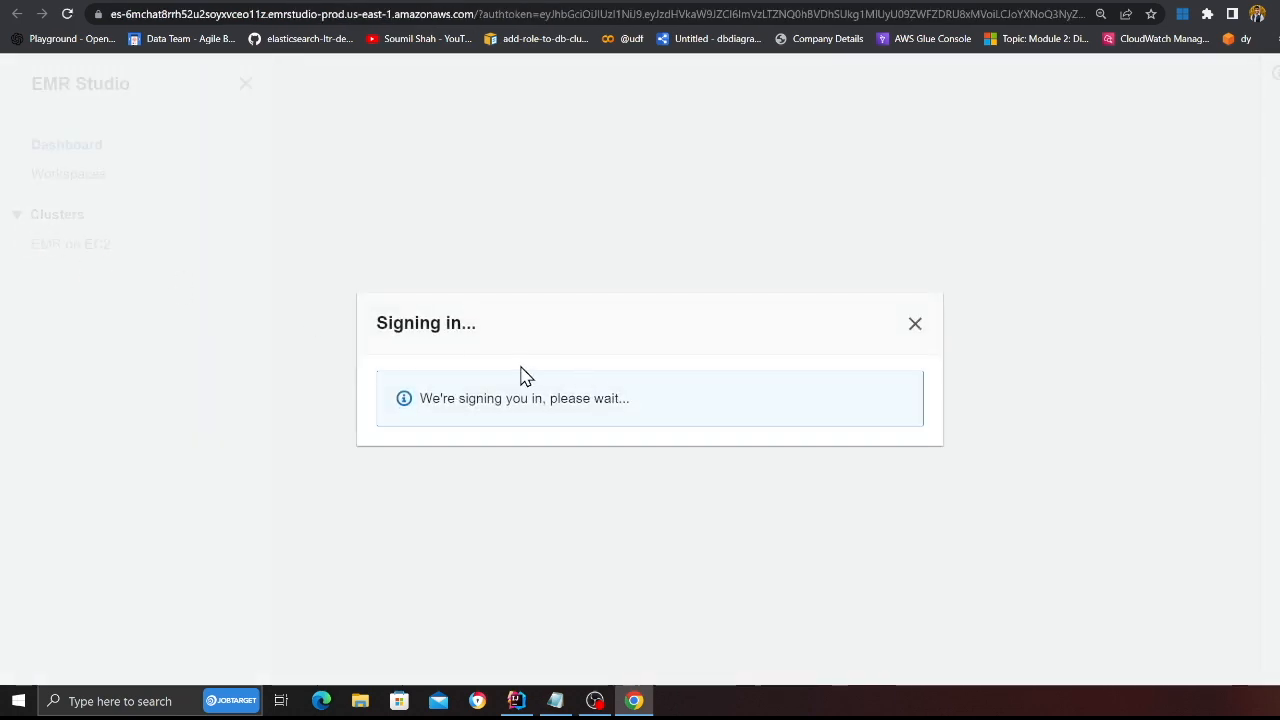
key(alt+Tab)
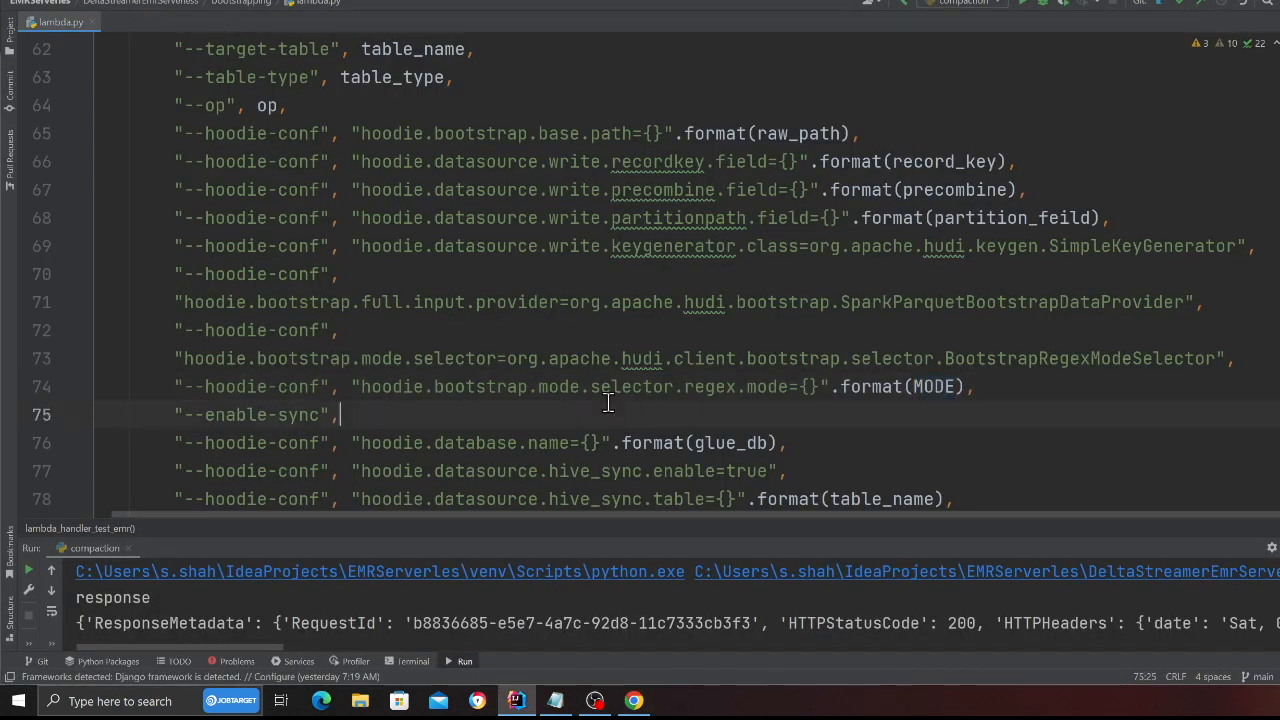
scroll(608, 403, down, 3)
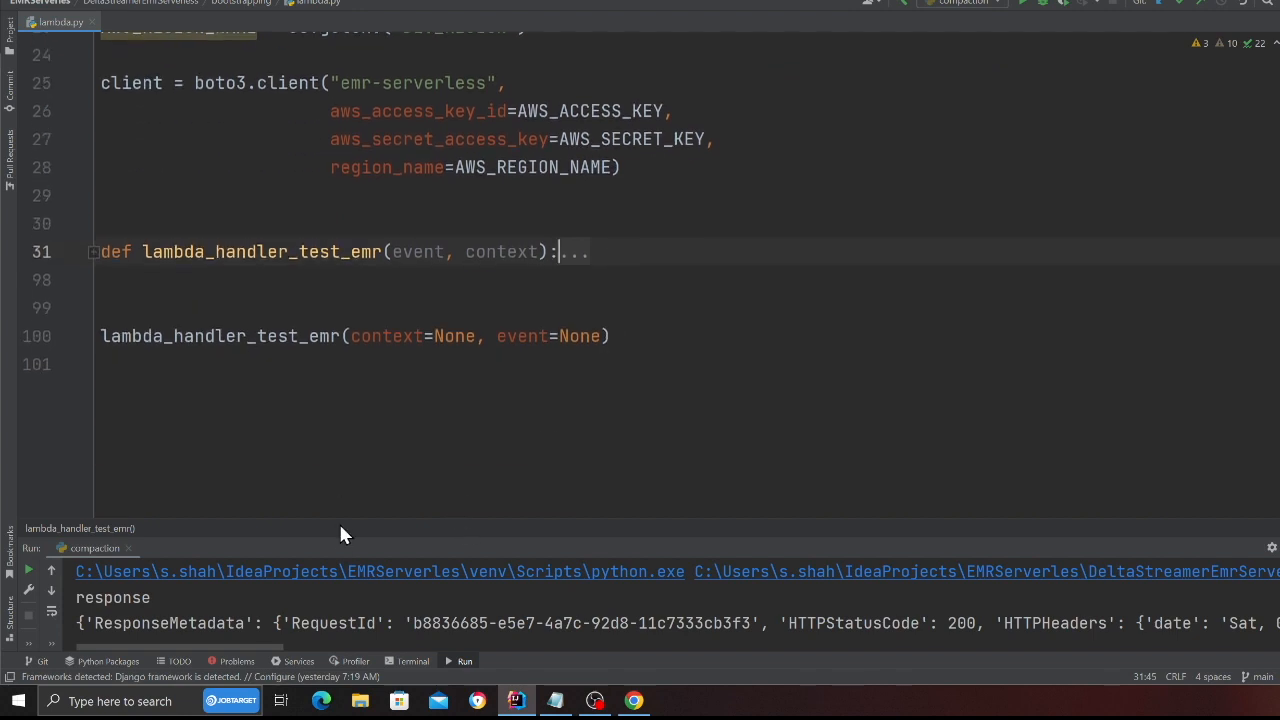
- Rerun lambda.py from its editor tab and select the 200 response in the enlarged Run output
drag(346, 541, 346, 410)
right_click(53, 24)
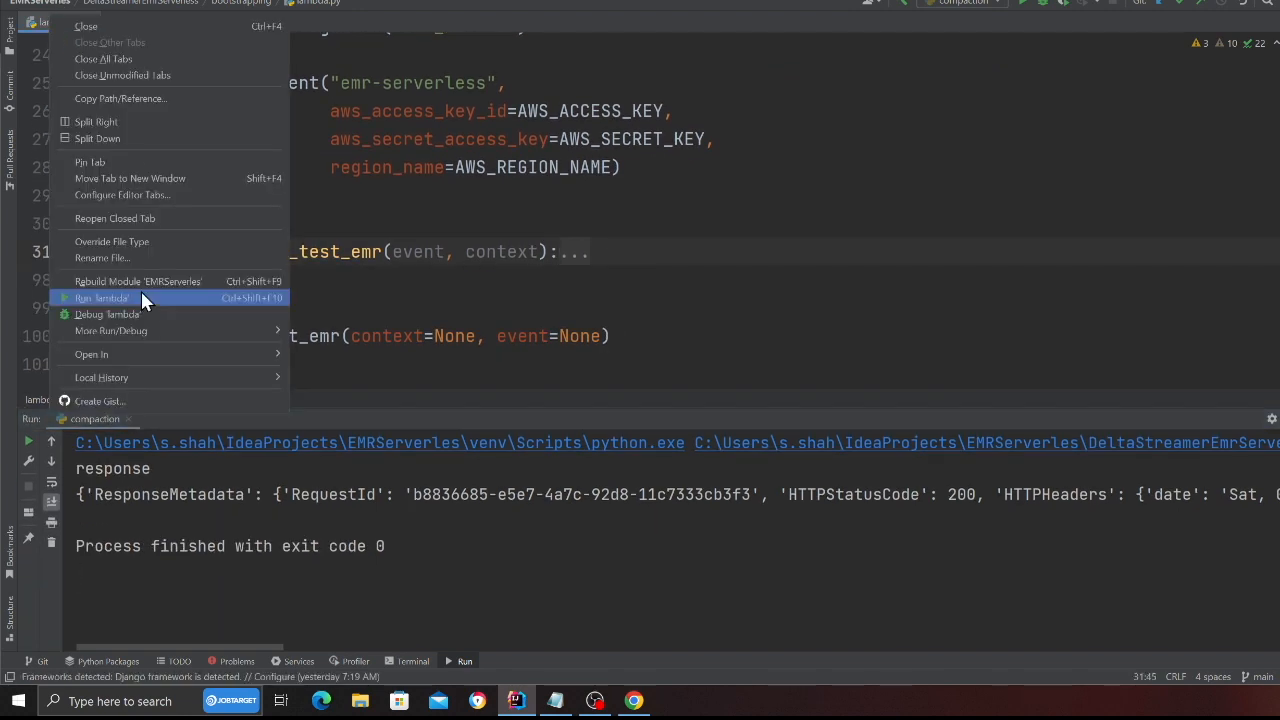
click(141, 298)
drag(350, 417, 350, 350)
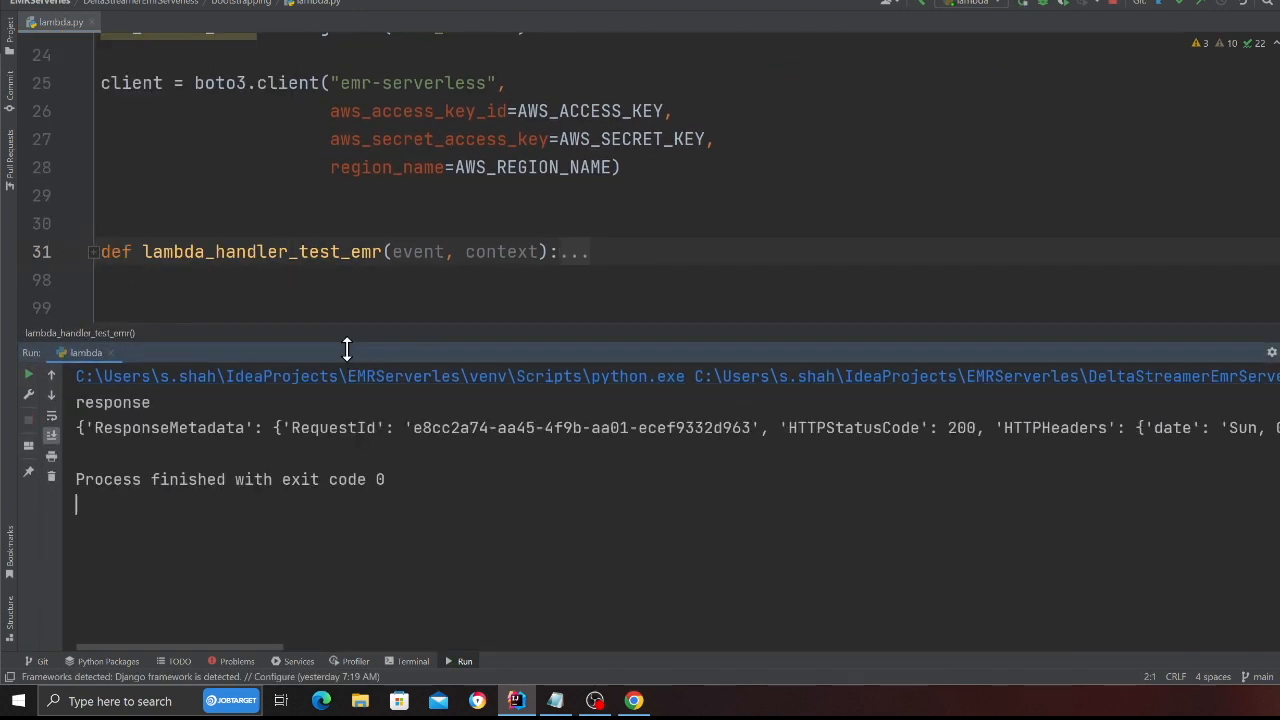
- Open the Hudi application's delta_streamer_bootstrap_tbl_tbl_invoices job run details in EMR Studio
triple_click(170, 453)
key(alt+Tab)
key(alt+Tab)
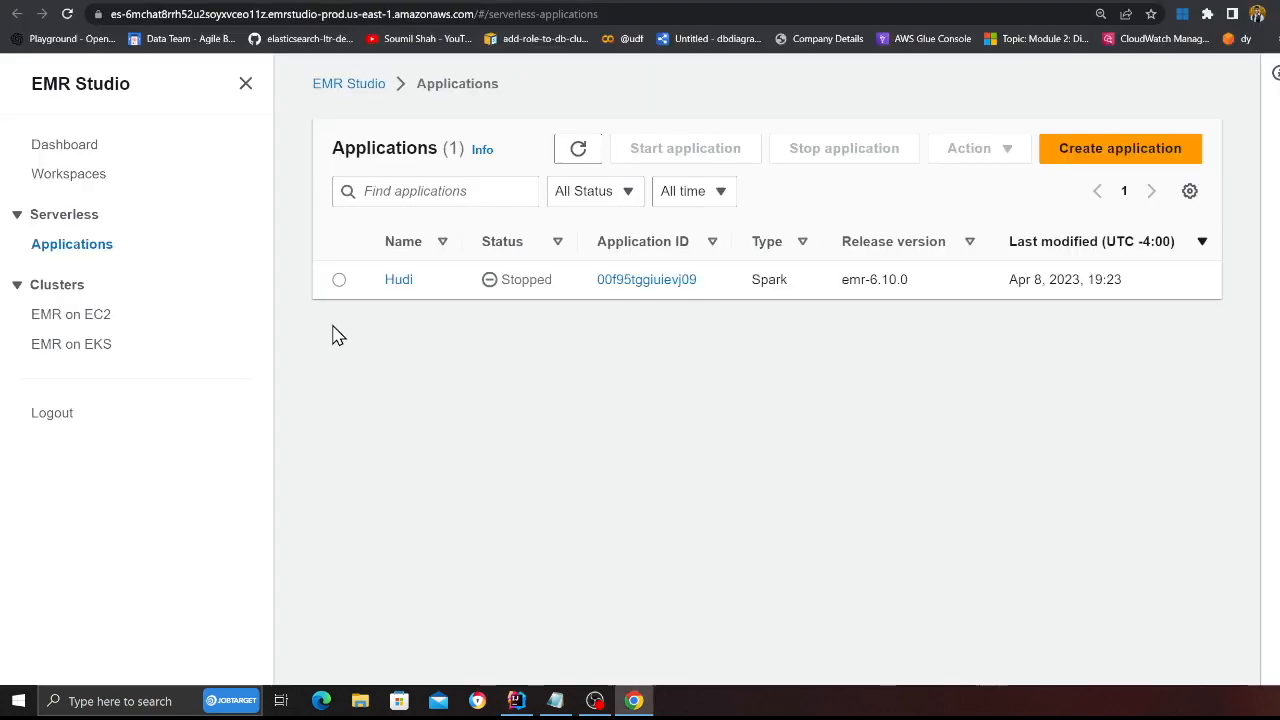
click(393, 281)
scroll(455, 345, down, 3)
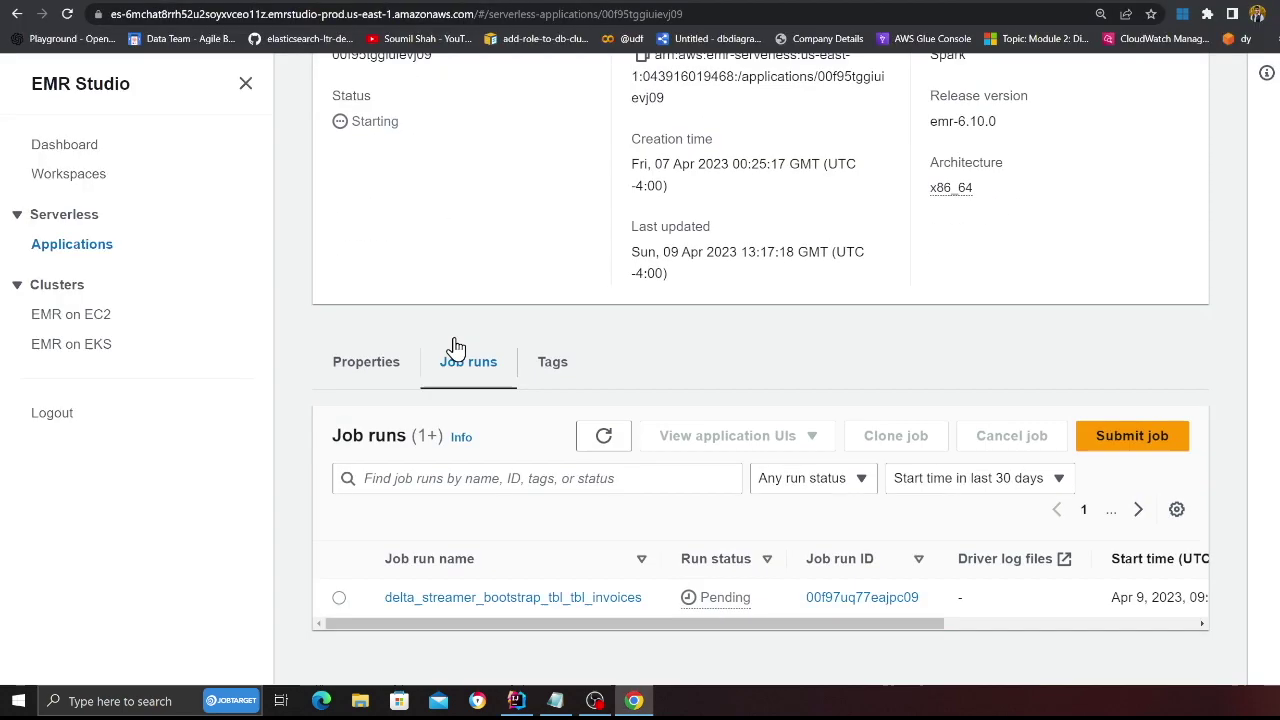
click(600, 597)
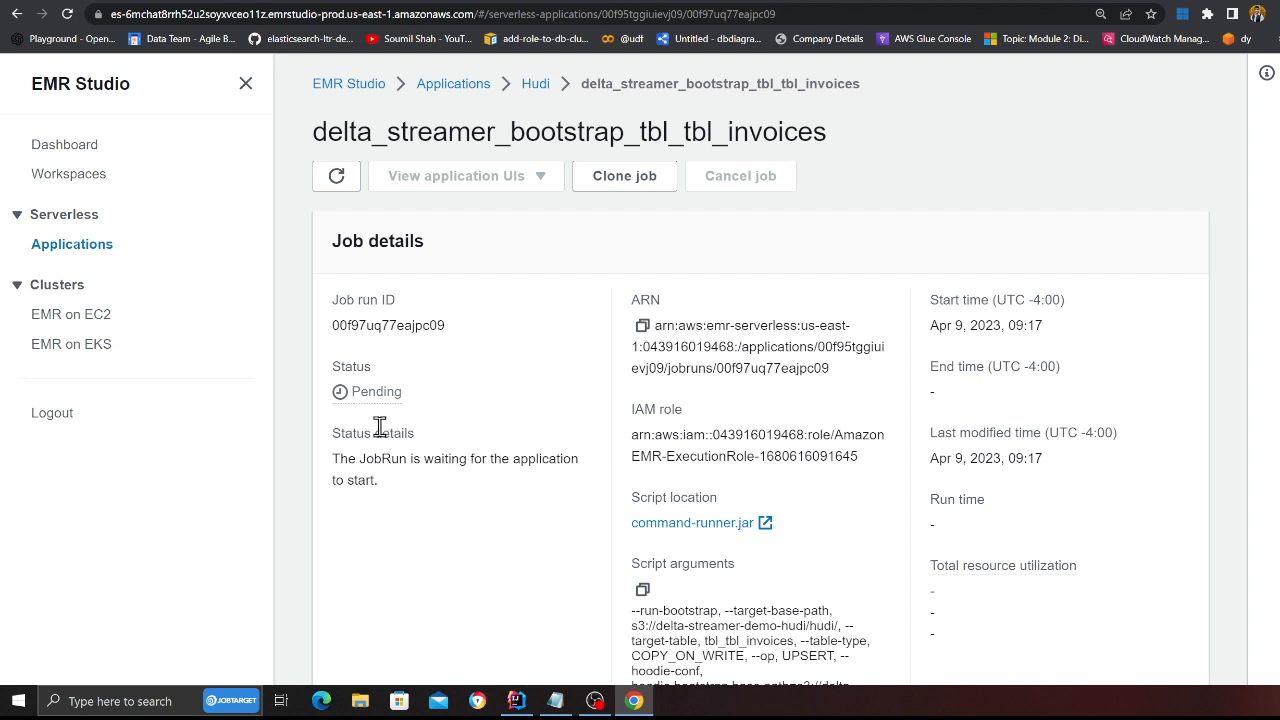
key(ctrl+plus)
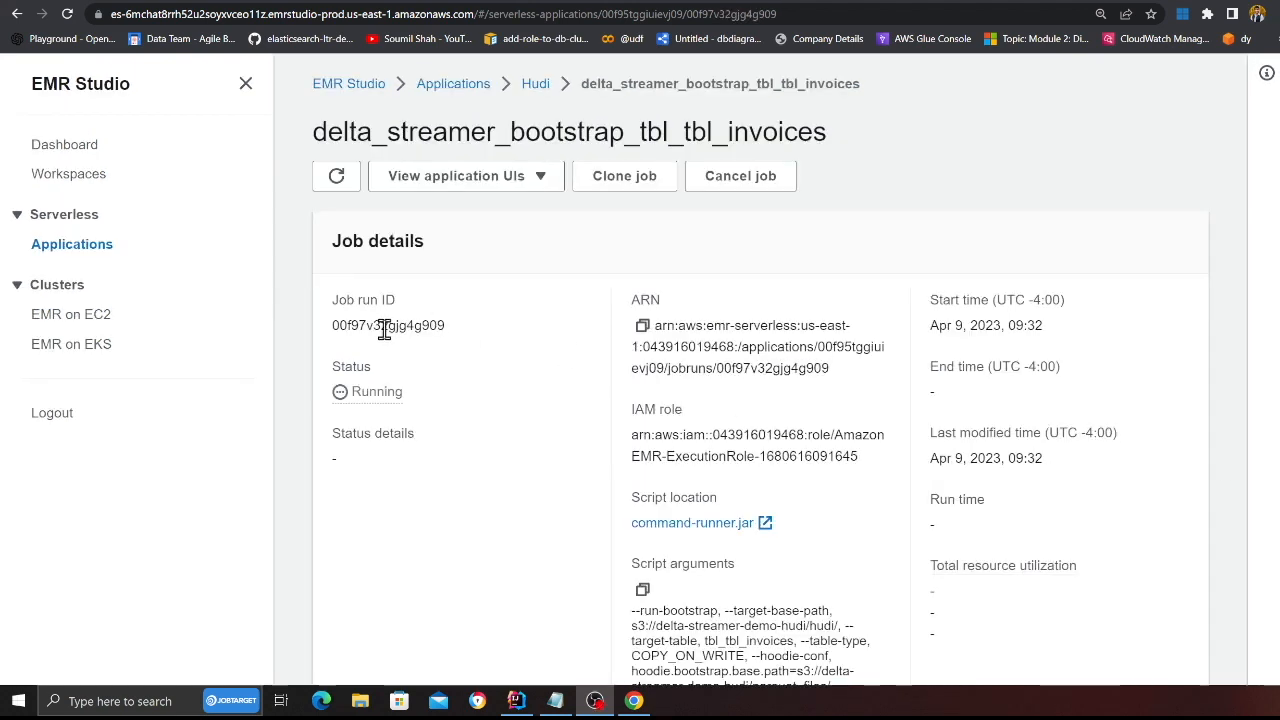
- Refresh the job run until its status shows Running and view the Running status explanation
click(337, 176)
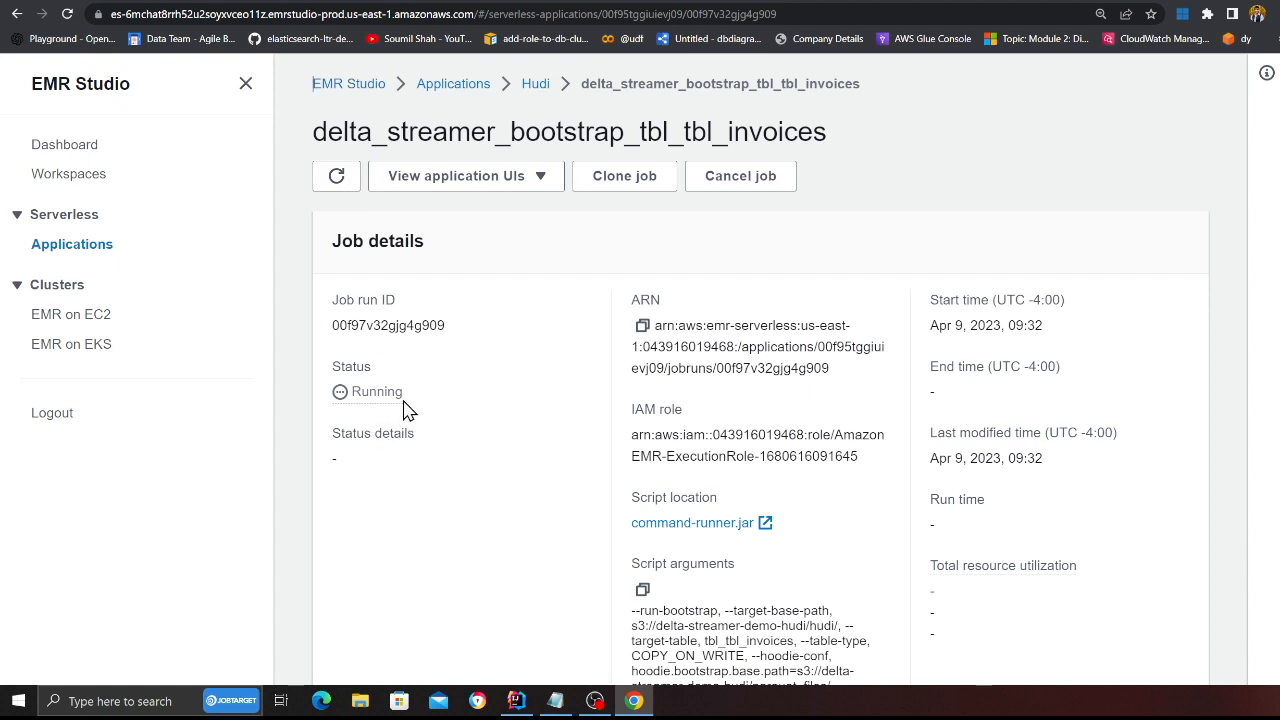
click(337, 176)
click(337, 176)
click(376, 391)
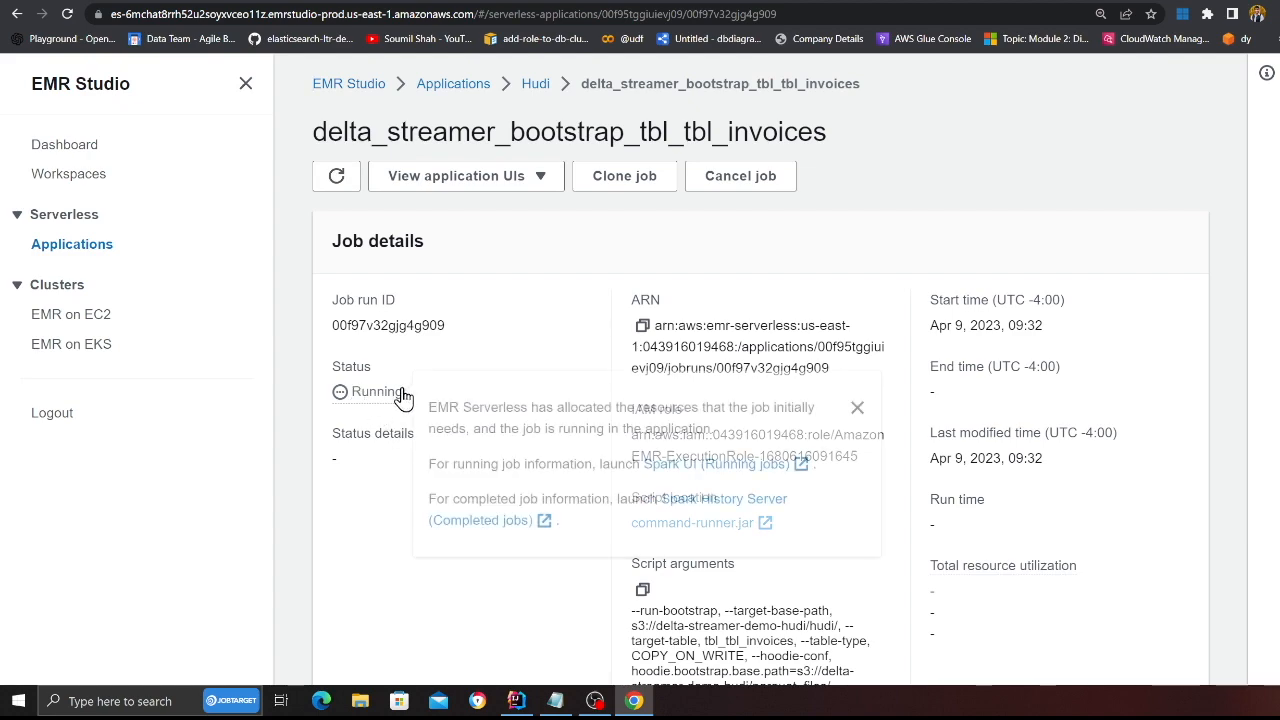
click(545, 347)
click(337, 176)
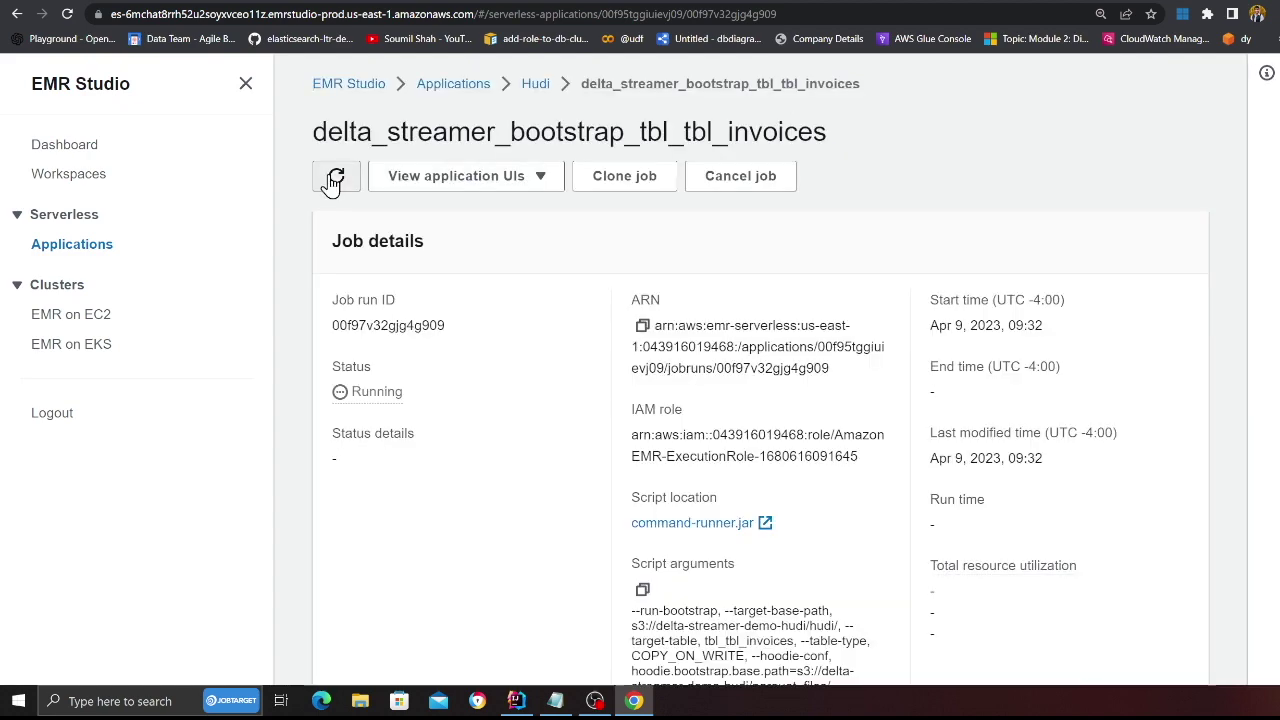
click(337, 176)
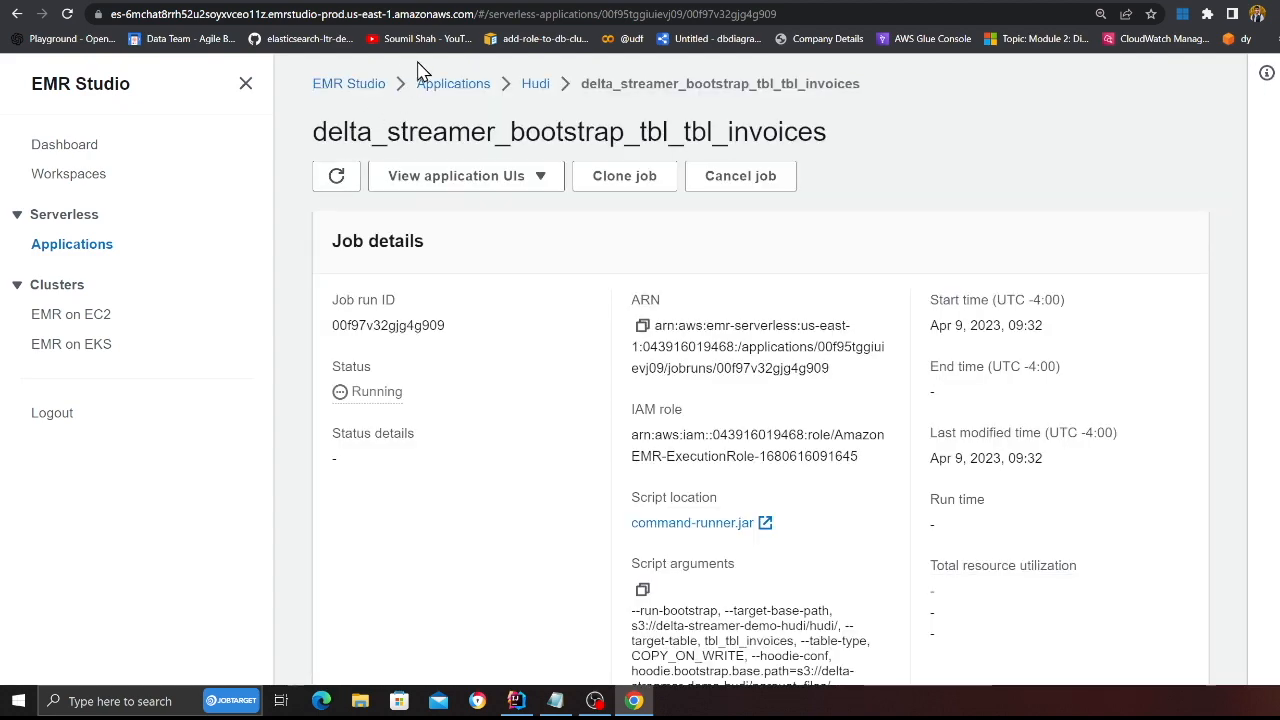
- Refresh the bucket and browse the new hudi/ folder into its CT/ partition of parquet files
key(ctrl+Tab)
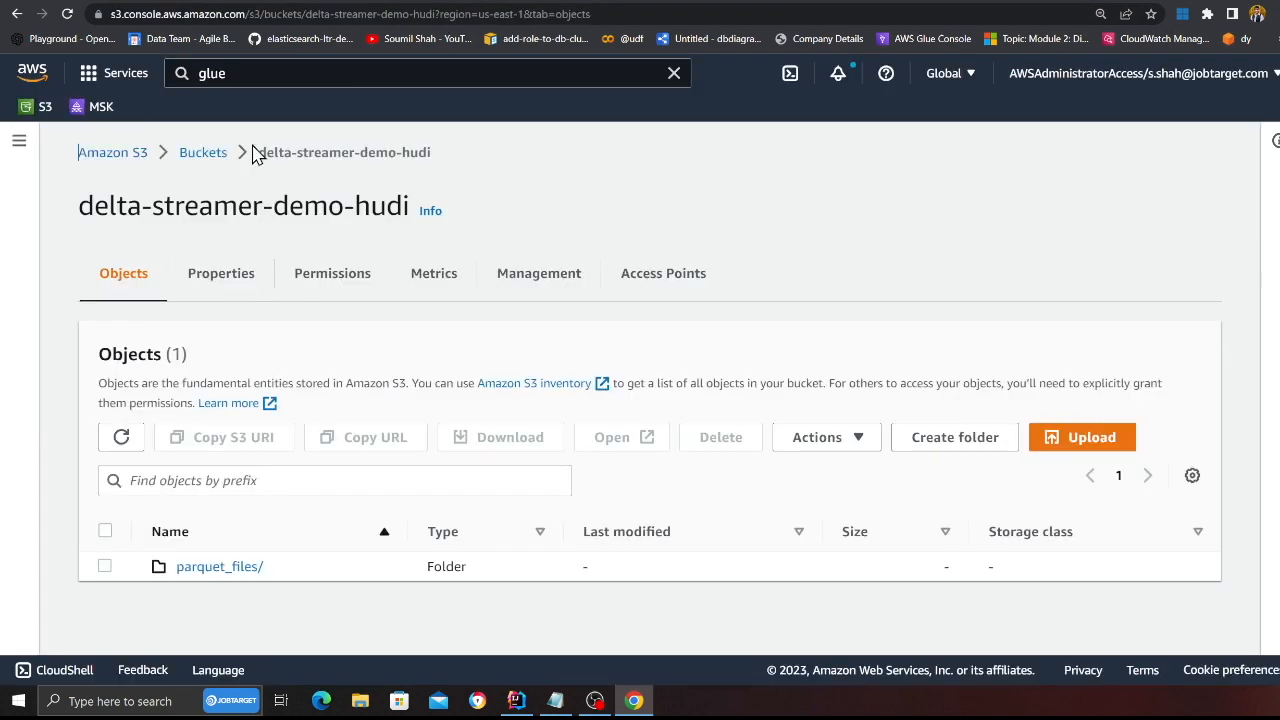
click(121, 437)
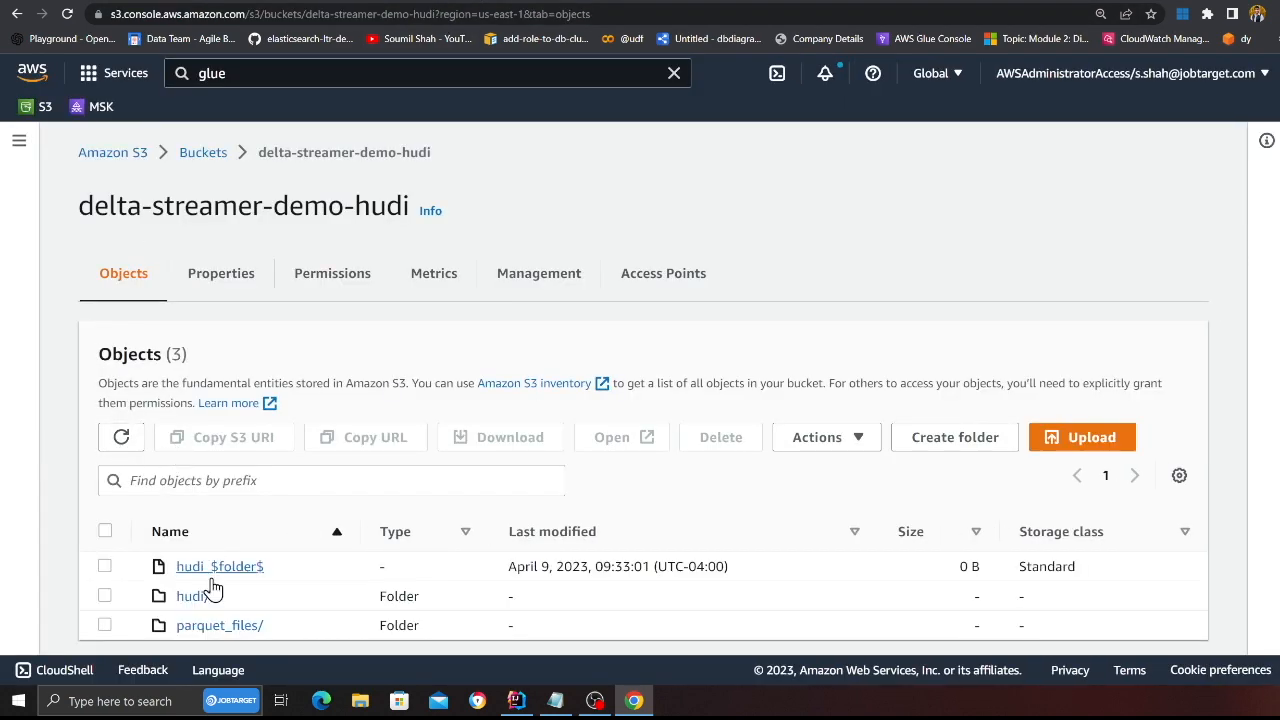
click(189, 602)
scroll(266, 478, down, 2)
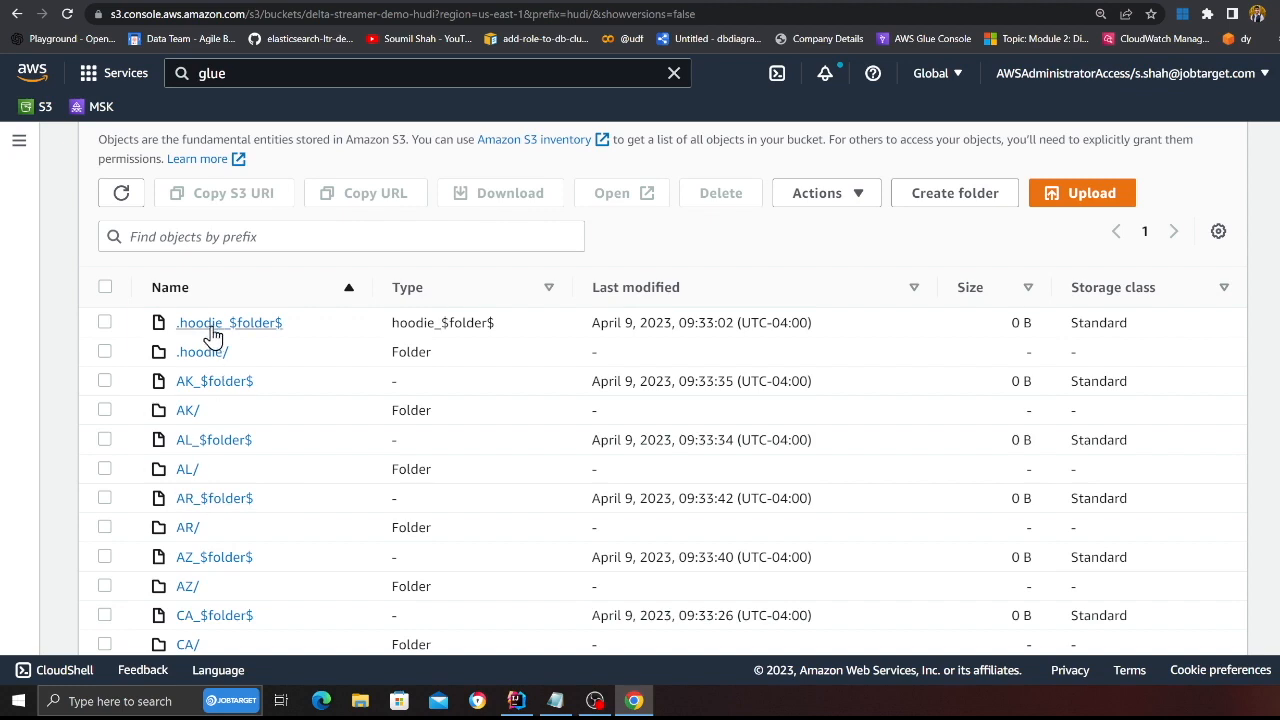
scroll(207, 533, down, 3)
click(189, 533)
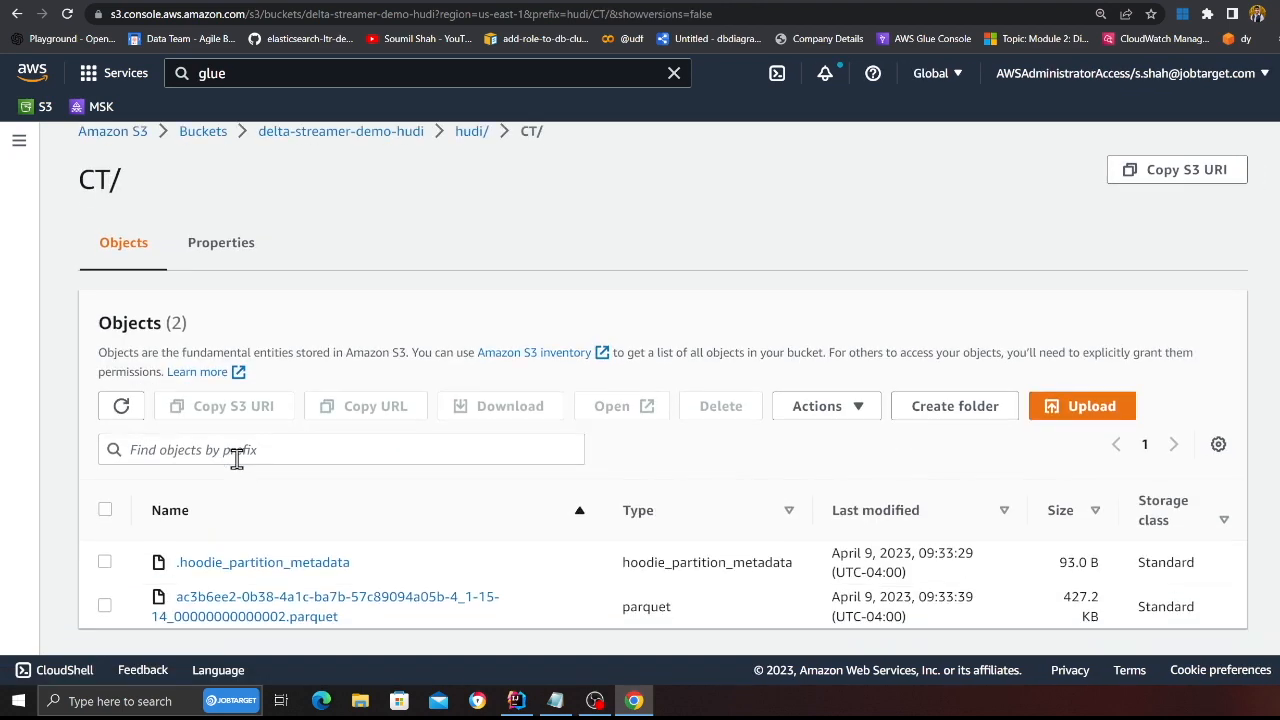
scroll(236, 458, down, 1)
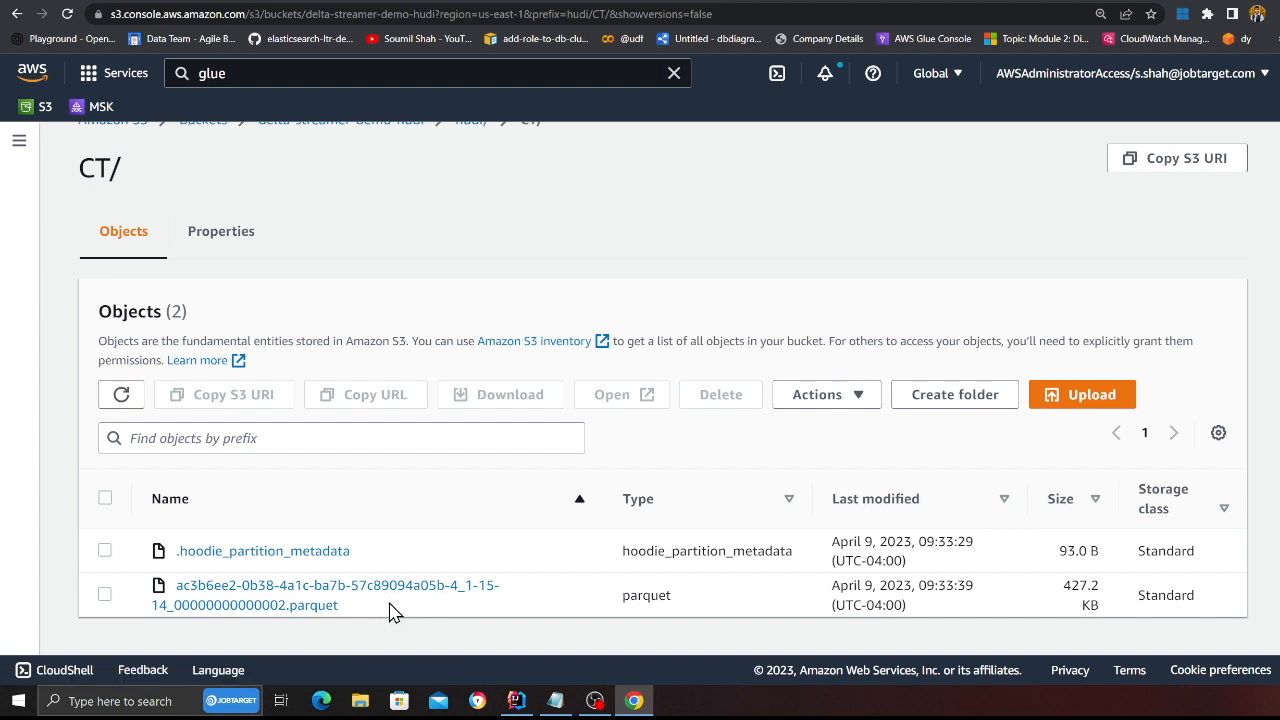
scroll(200, 250, up, 1)
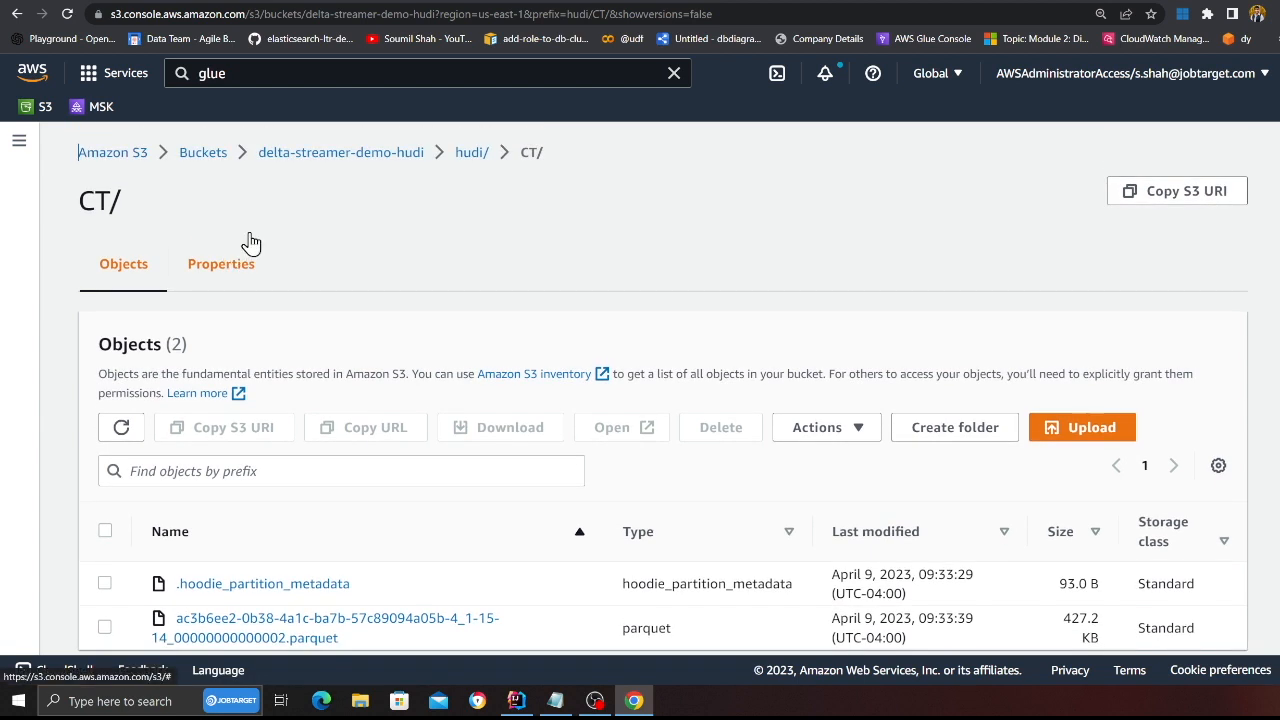
- Compare parquet_files/ at the bucket root with hudi/, then go back to the EMR Studio job page
click(346, 152)
scroll(180, 500, down, 1)
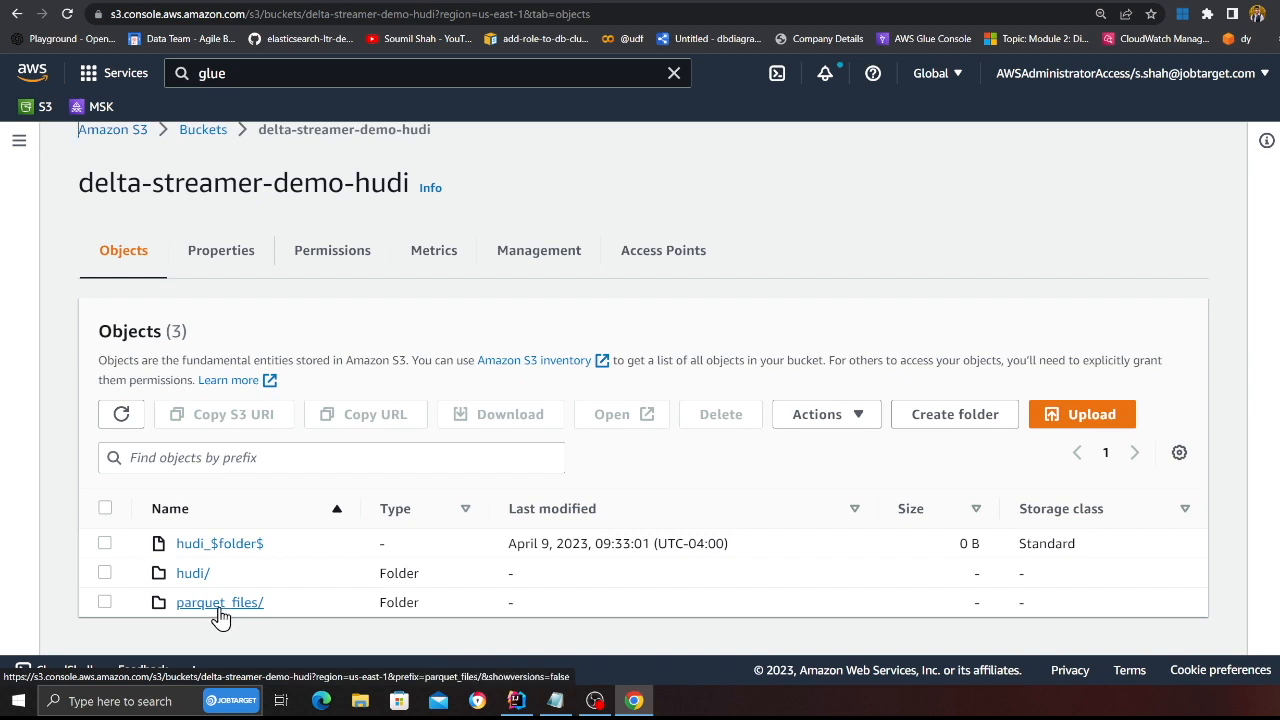
click(220, 602)
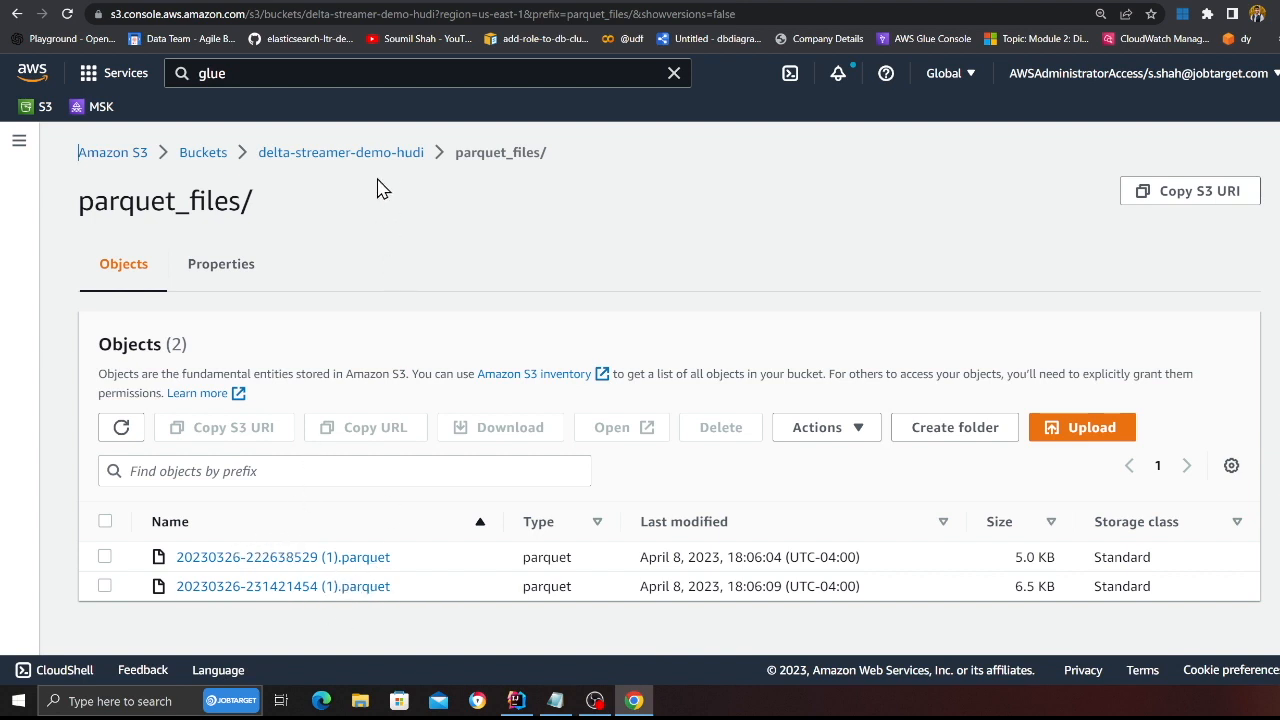
click(341, 152)
click(190, 598)
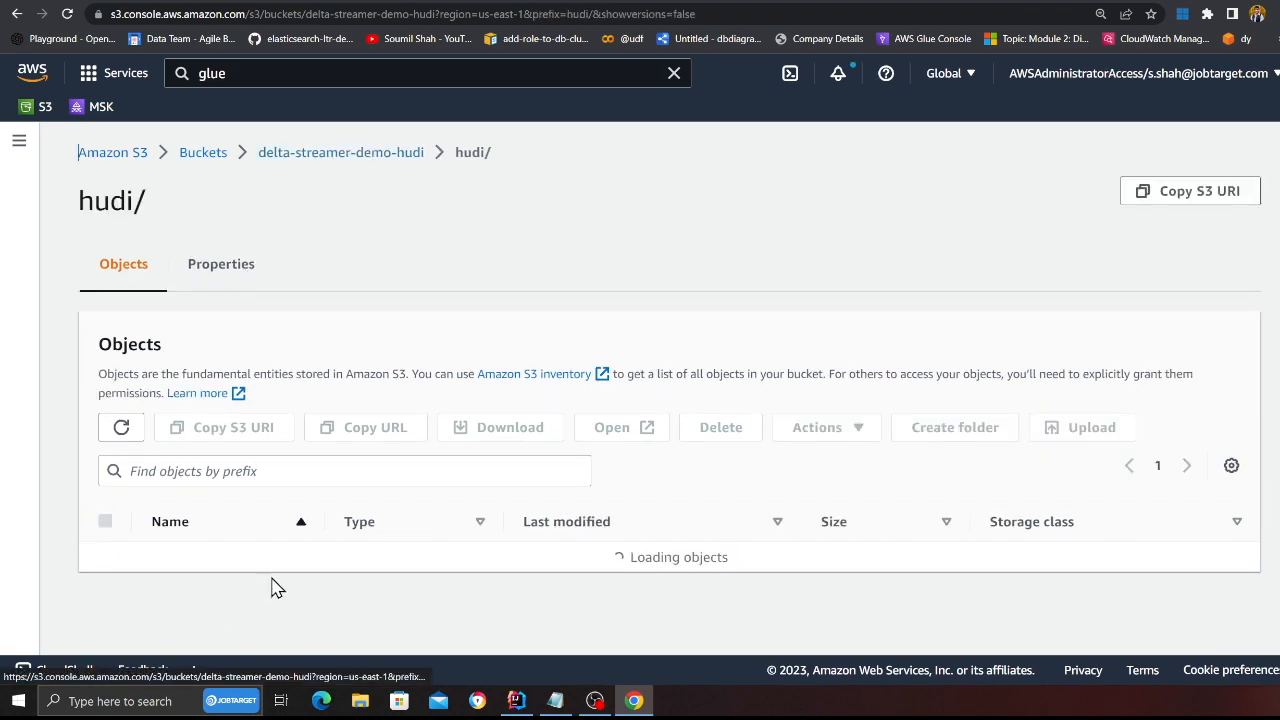
scroll(278, 570, down, 3)
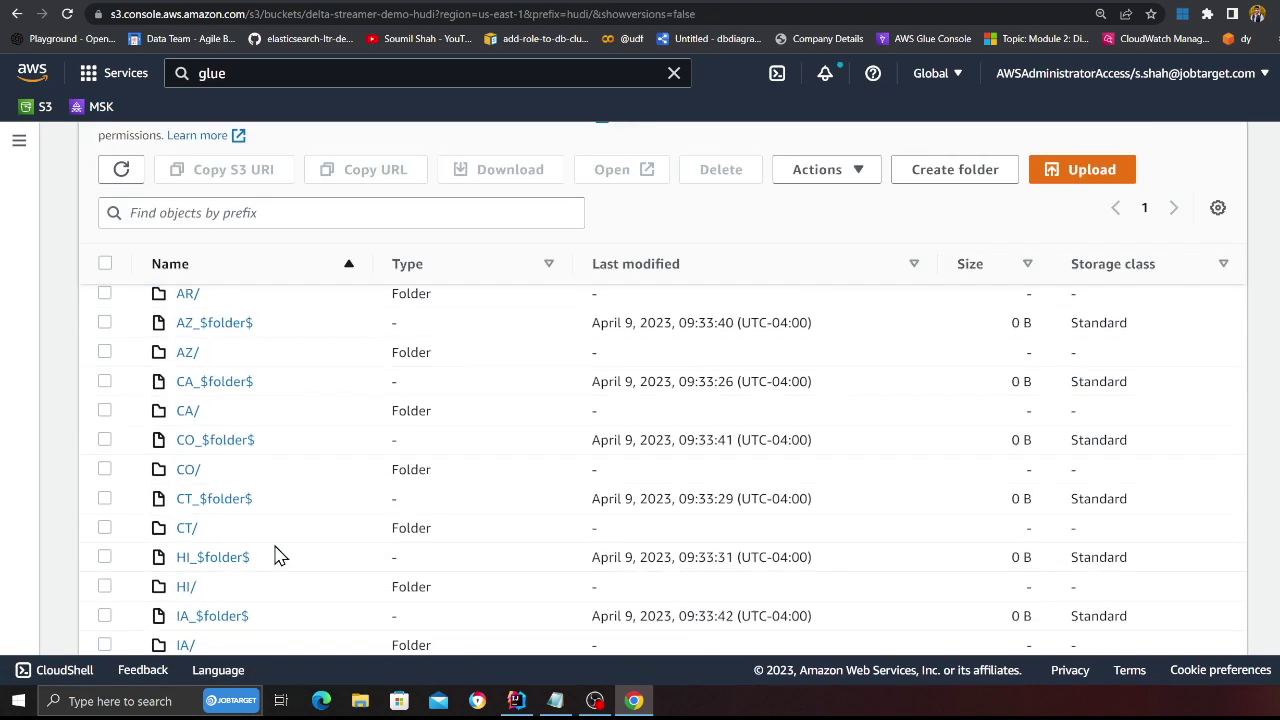
click(617, 5)
- Refresh the job run details so the status shows Success with a 1 minute 9 second run time
click(336, 176)
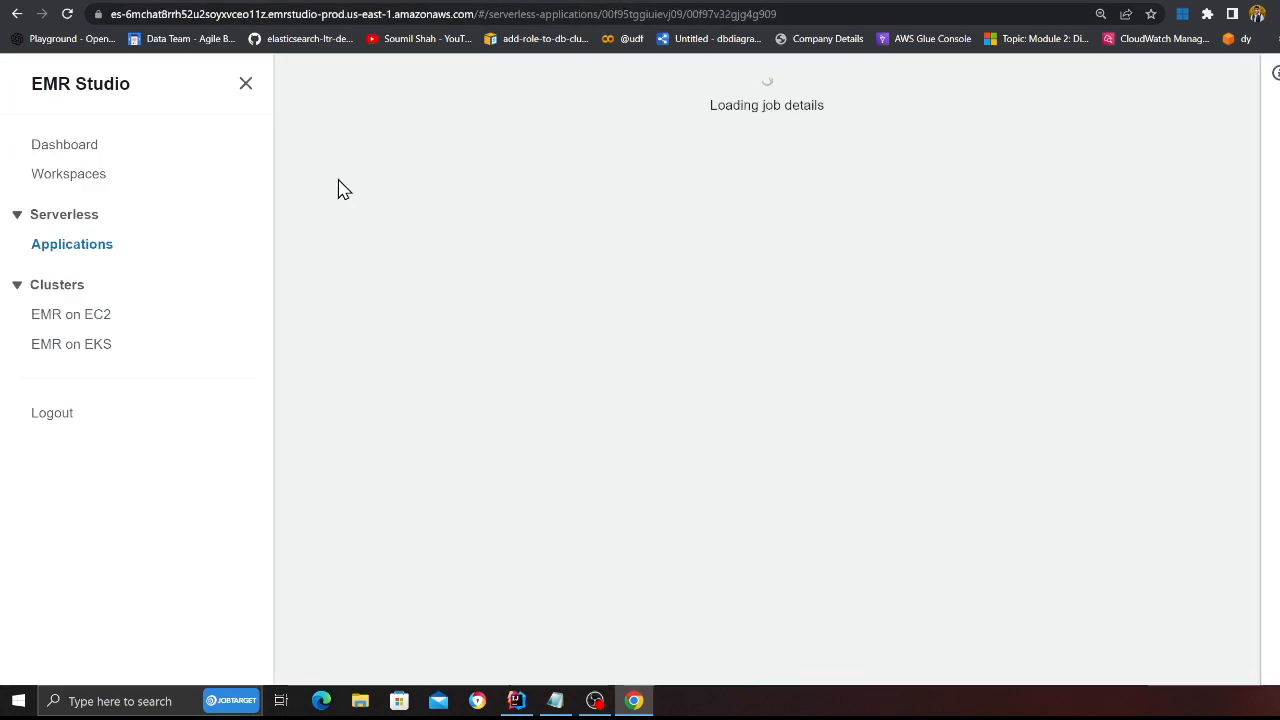